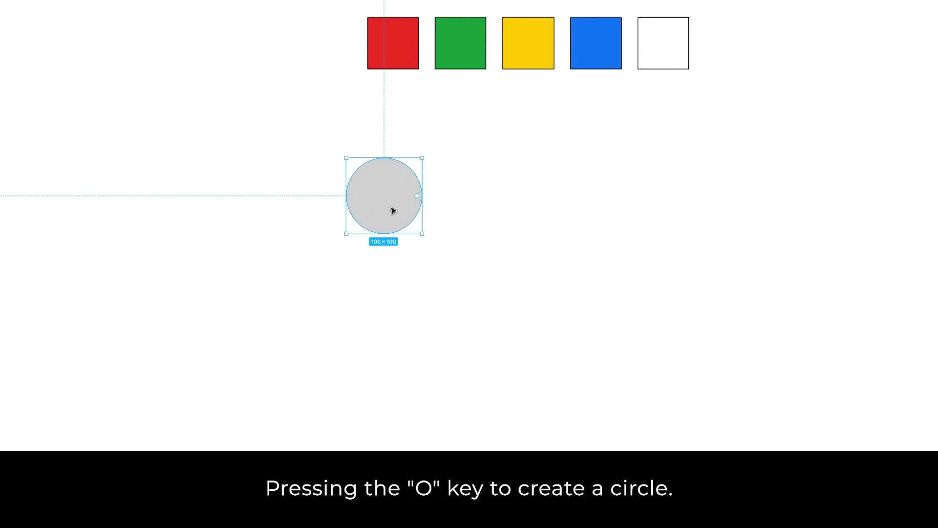
Restore the toolbar and panels and resize the grey circle to 280 wide
{"action": "key", "text": "ctrl+backslash"}
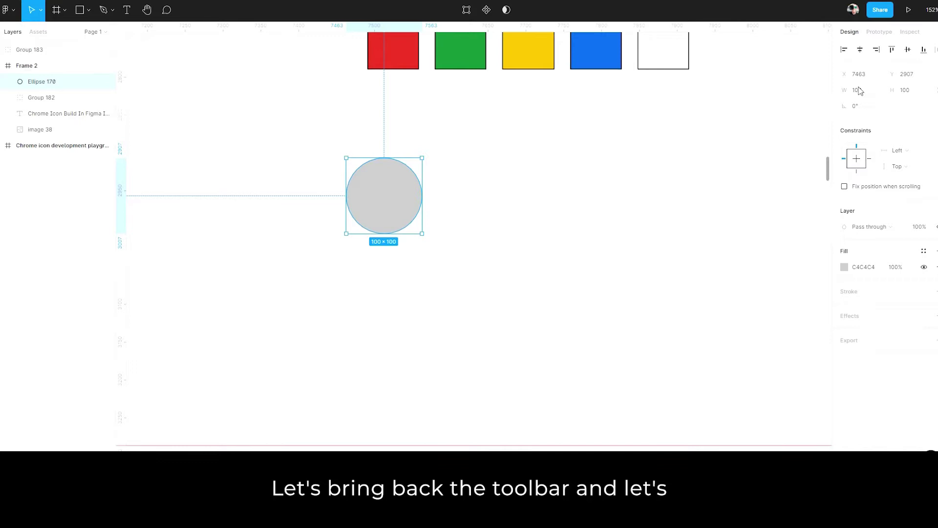
{"action": "left_click", "coordinate": [865, 93]}
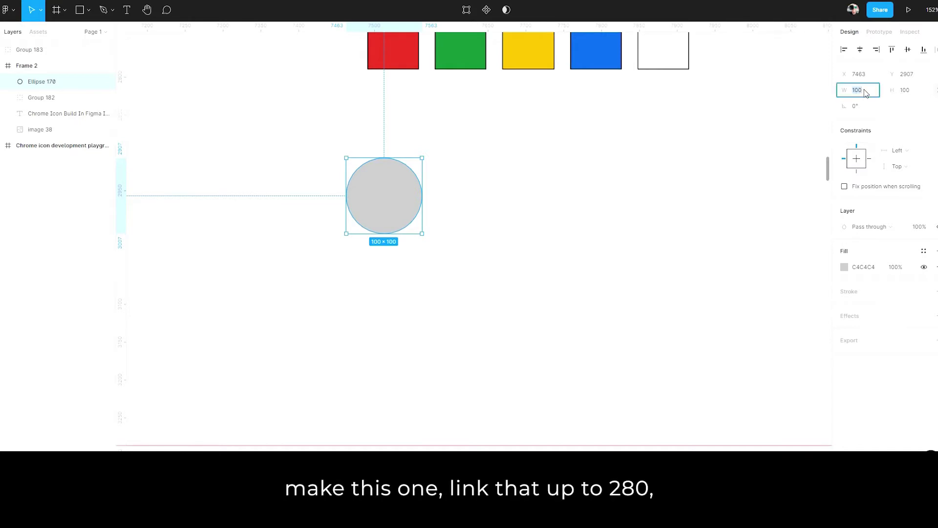
{"action": "type", "text": "280"}
{"action": "key", "text": "Return"}
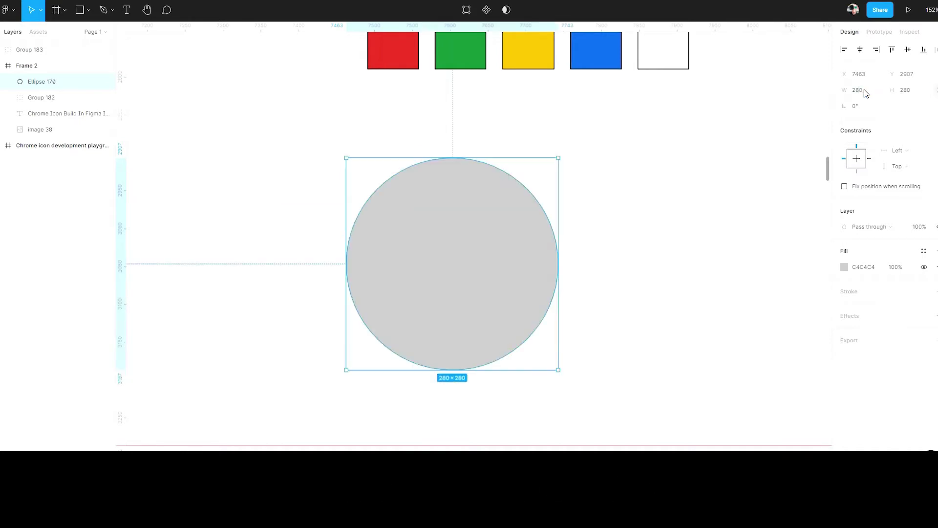
{"action": "left_click_drag", "start_coordinate": [505, 253], "coordinate": [549, 244]}
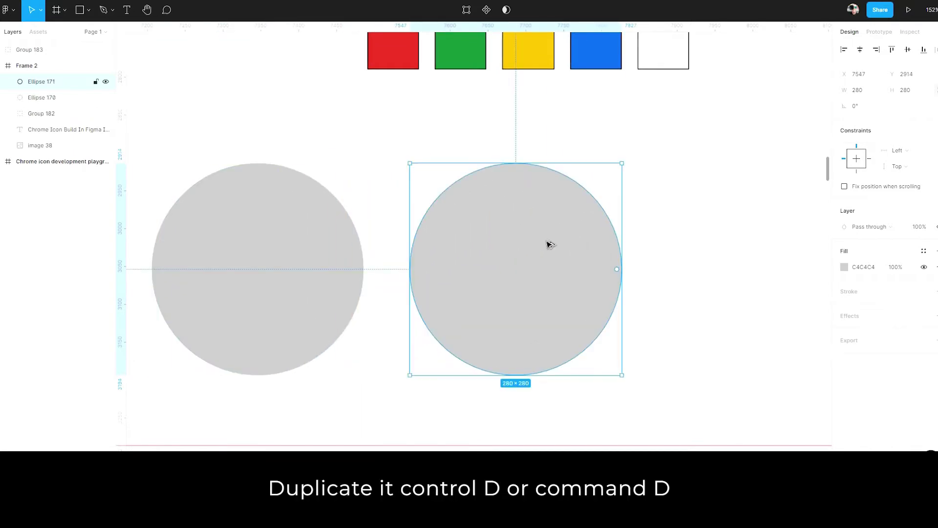
Duplicate the circle and resize the copies to 140 and 112 wide
{"action": "key", "text": "ctrl+d"}
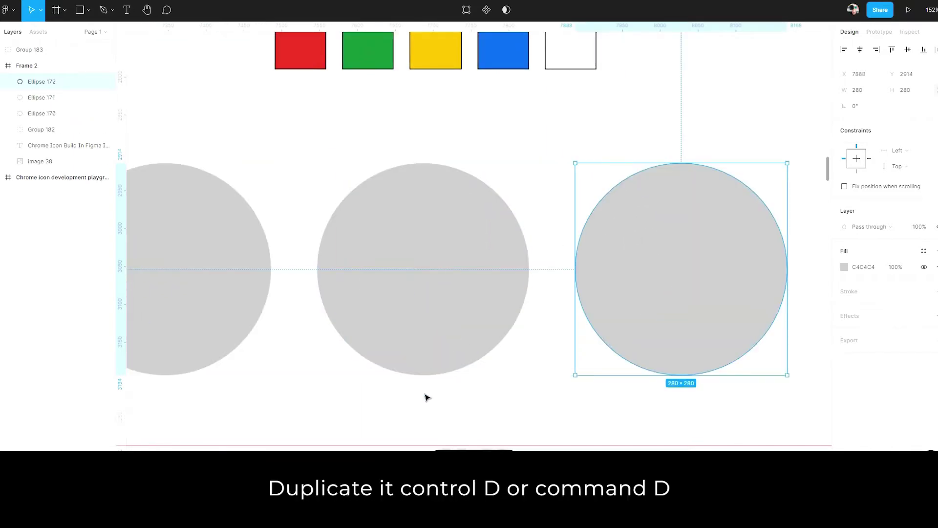
{"action": "left_click_drag", "start_coordinate": [423, 398], "coordinate": [703, 245]}
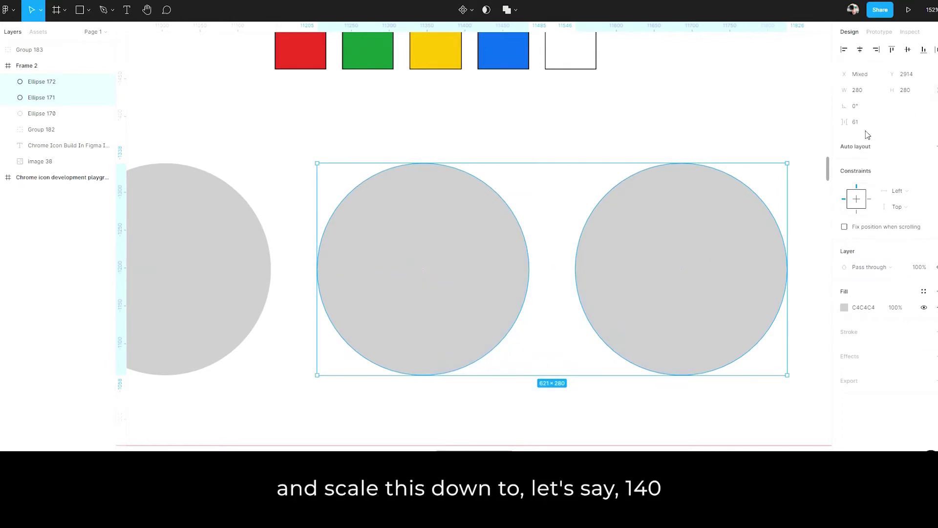
{"action": "left_click", "coordinate": [858, 92]}
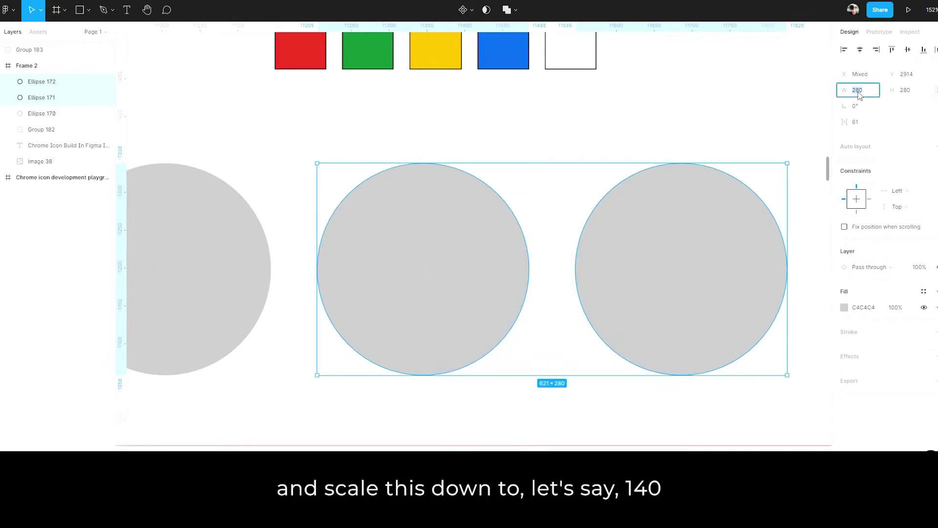
{"action": "key", "text": "Return"}
{"action": "left_click", "coordinate": [670, 316]}
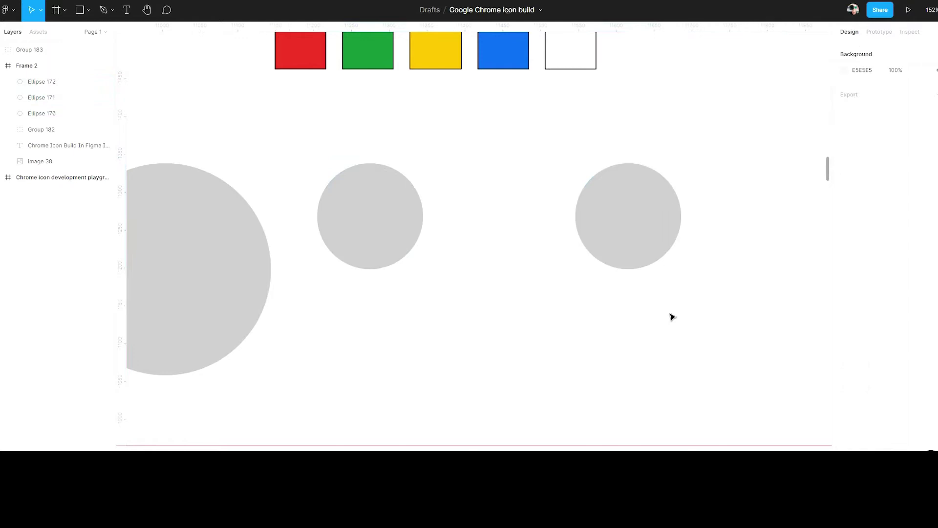
{"action": "left_click", "coordinate": [647, 187]}
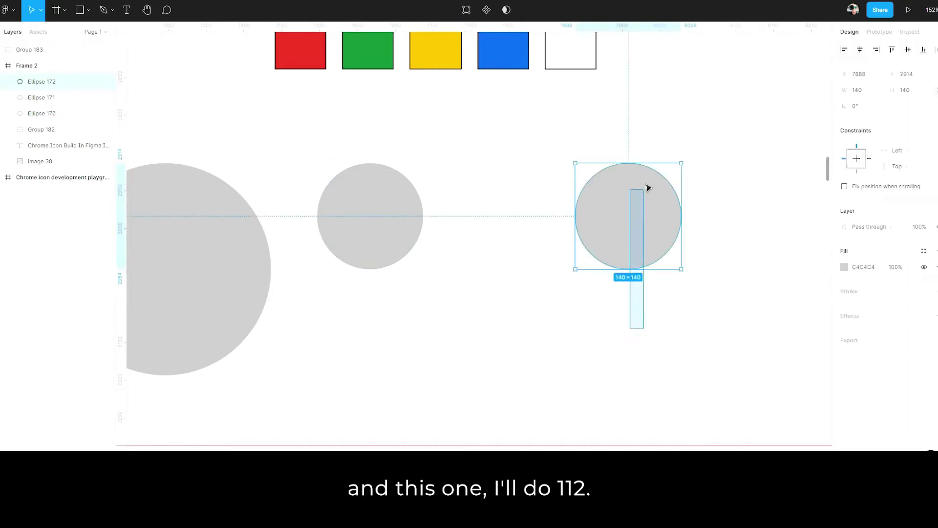
{"action": "left_click", "coordinate": [858, 94]}
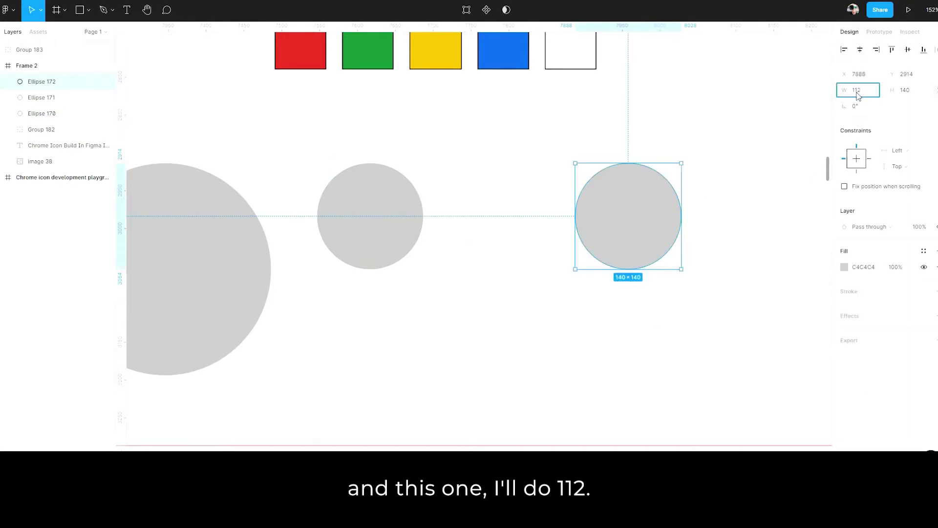
{"action": "key", "text": "Return"}
Arrange the two small circles beside the large 280 circle
{"action": "left_click_drag", "start_coordinate": [358, 224], "coordinate": [492, 224]}
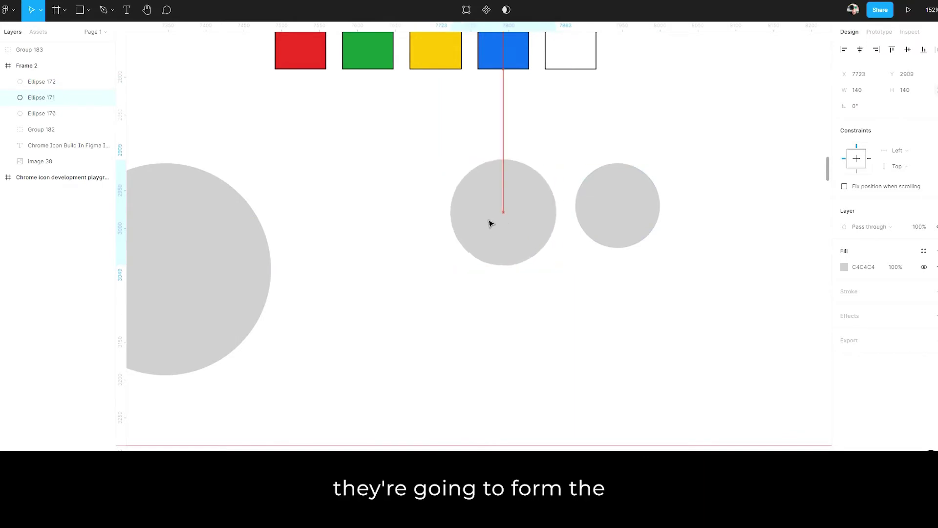
{"action": "scroll", "coordinate": [350, 262], "scroll_direction": "left", "scroll_amount": 5}
{"action": "left_click_drag", "start_coordinate": [586, 335], "coordinate": [764, 193]}
{"action": "left_click_drag", "start_coordinate": [647, 216], "coordinate": [604, 262]}
{"action": "left_click_drag", "start_coordinate": [417, 303], "coordinate": [498, 303]}
{"action": "left_click", "coordinate": [409, 276]}
{"action": "left_click_drag", "start_coordinate": [396, 279], "coordinate": [479, 272]}
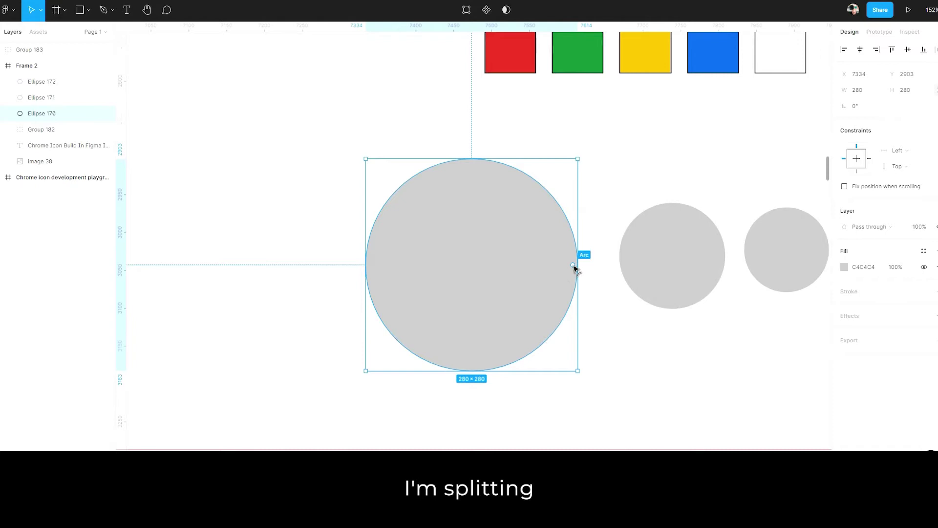
Hollow the 280 circle into a full ring with 50% ratio and 100% sweep
{"action": "left_click_drag", "start_coordinate": [574, 265], "coordinate": [575, 255]}
{"action": "left_click", "coordinate": [905, 124]}
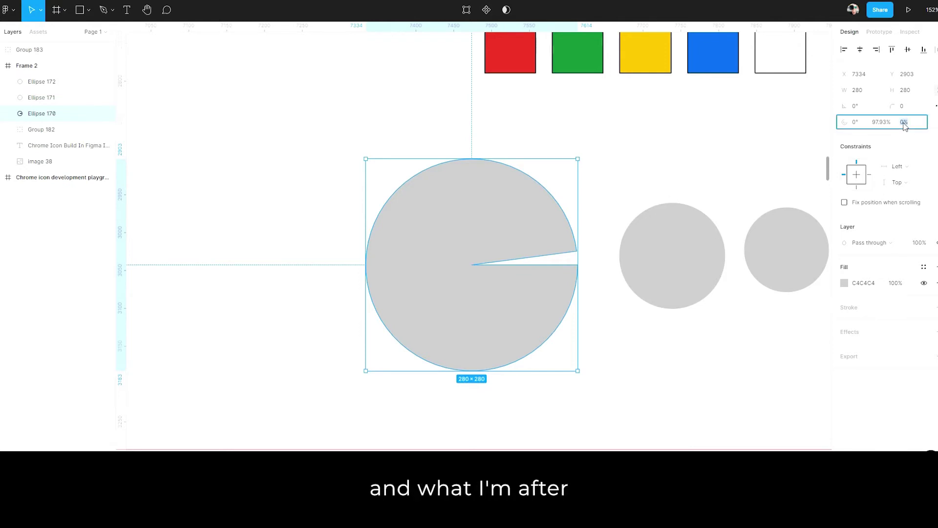
{"action": "type", "text": "5"}
{"action": "key", "text": "Return"}
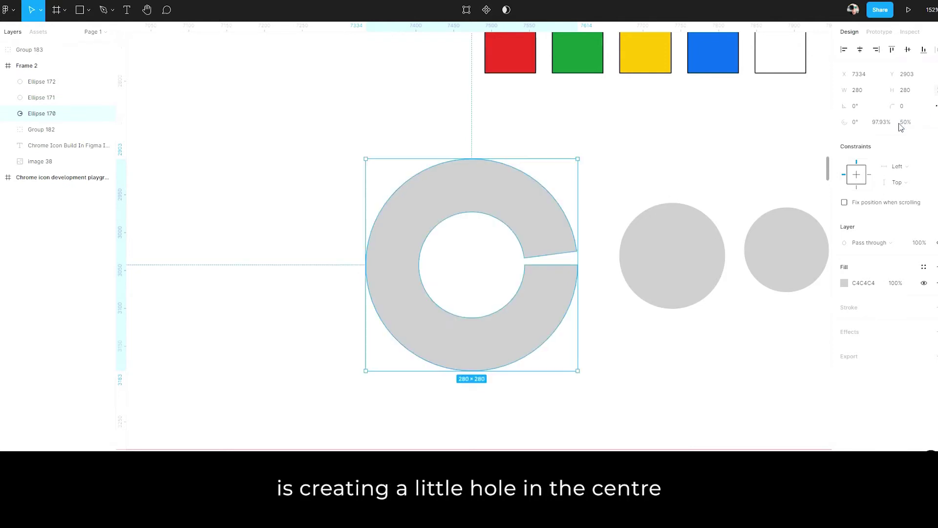
{"action": "left_click", "coordinate": [880, 122]}
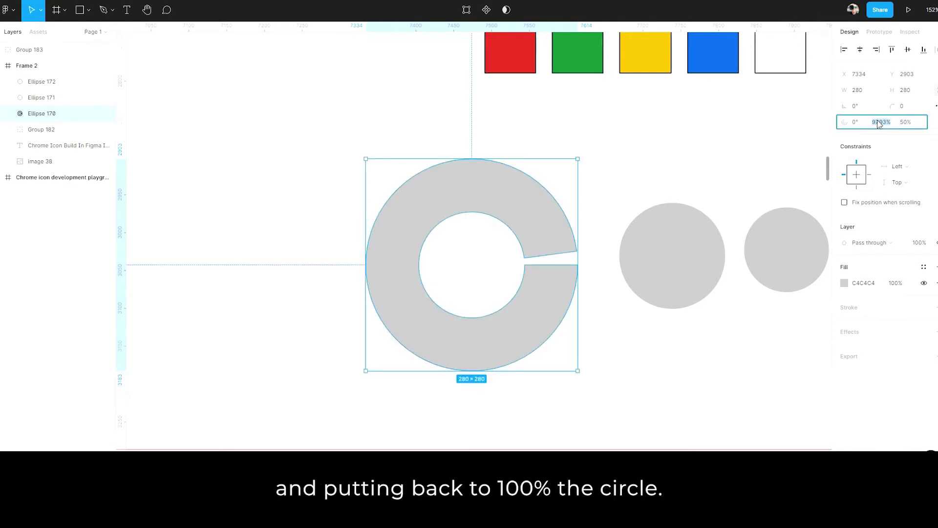
{"action": "type", "text": "100"}
{"action": "key", "text": "Return"}
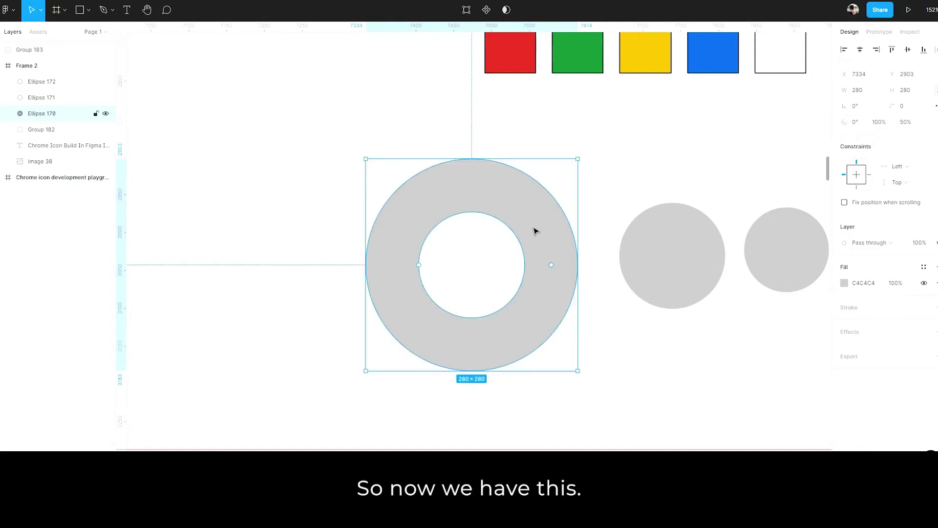
{"action": "double_click", "coordinate": [535, 230]}
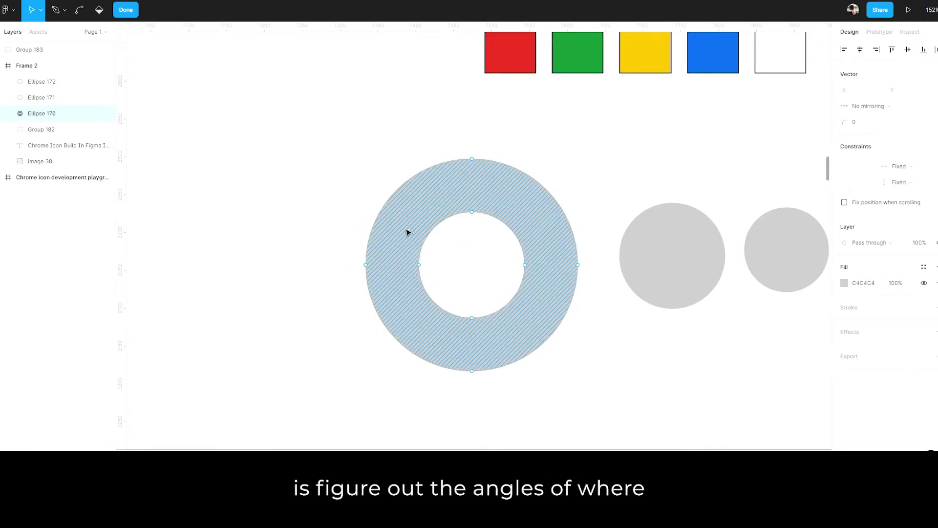
{"action": "key", "text": "Escape"}
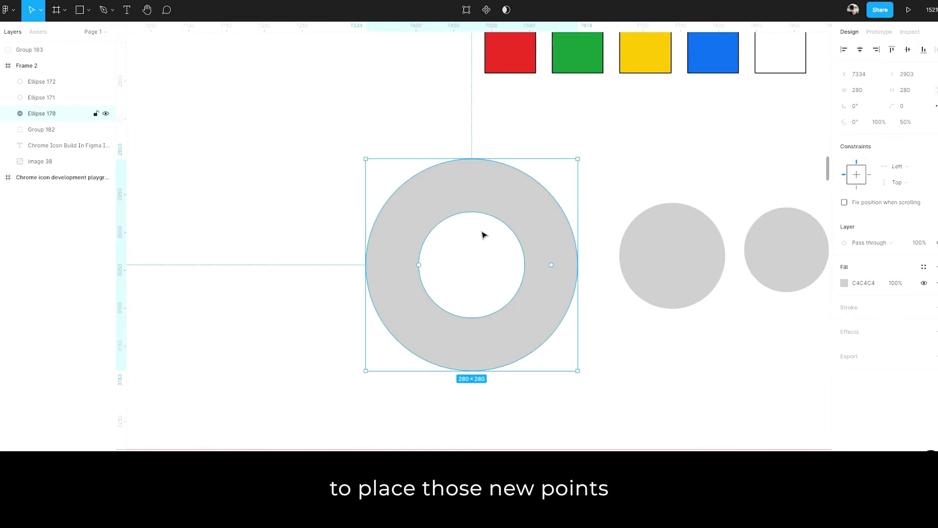
Centre a pink, semi-transparent copy of the 140 circle inside the ring
{"action": "left_click", "coordinate": [655, 260]}
{"action": "left_click_drag", "start_coordinate": [663, 261], "coordinate": [466, 274]}
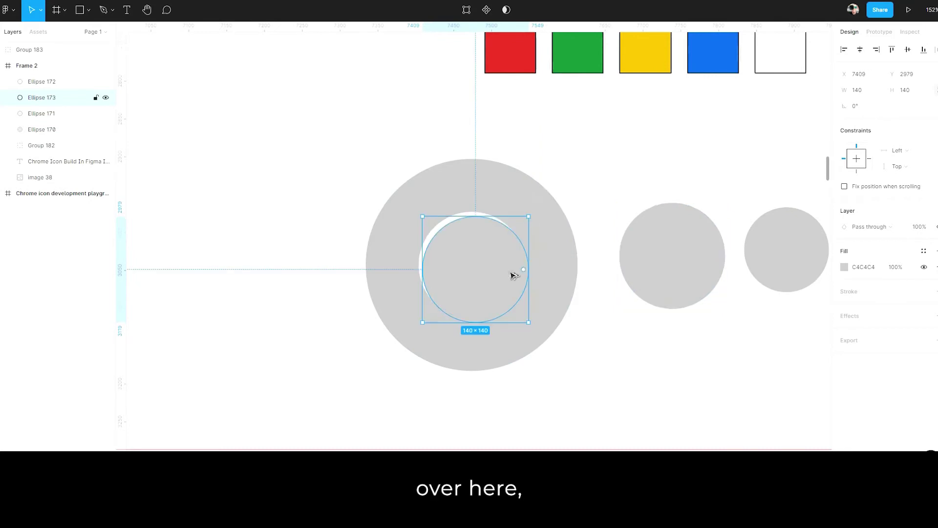
{"action": "left_click", "coordinate": [844, 267]}
{"action": "left_click_drag", "start_coordinate": [748, 245], "coordinate": [749, 226]}
{"action": "left_click", "coordinate": [829, 225]}
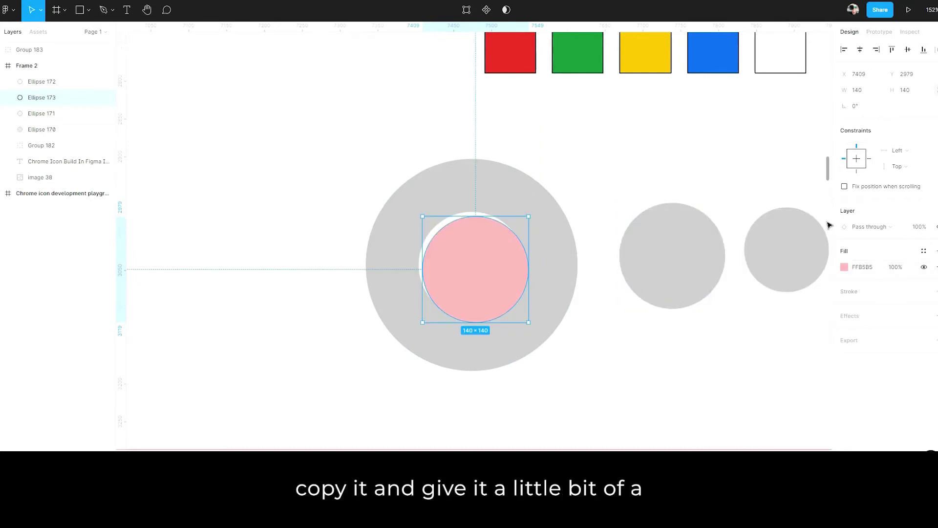
{"action": "key", "text": "7"}
{"action": "key", "text": "6"}
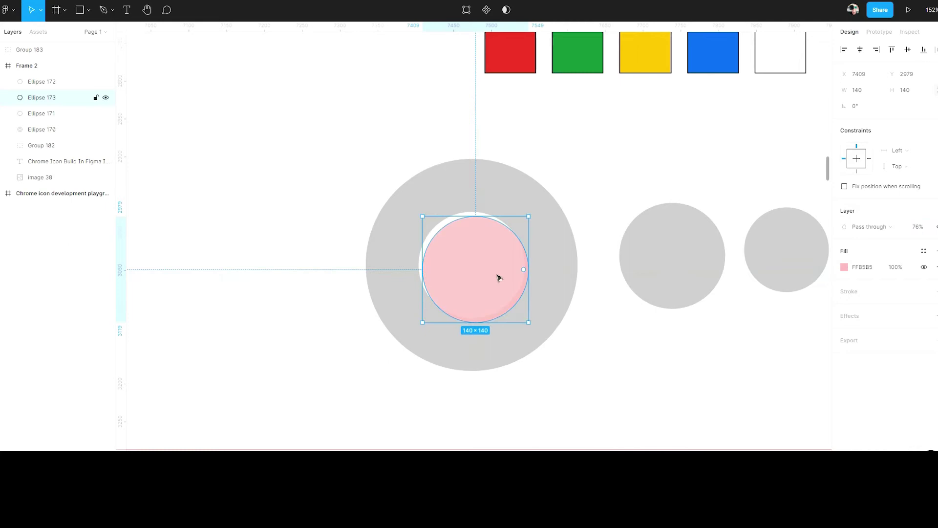
{"action": "left_click", "coordinate": [546, 209], "text": "shift"}
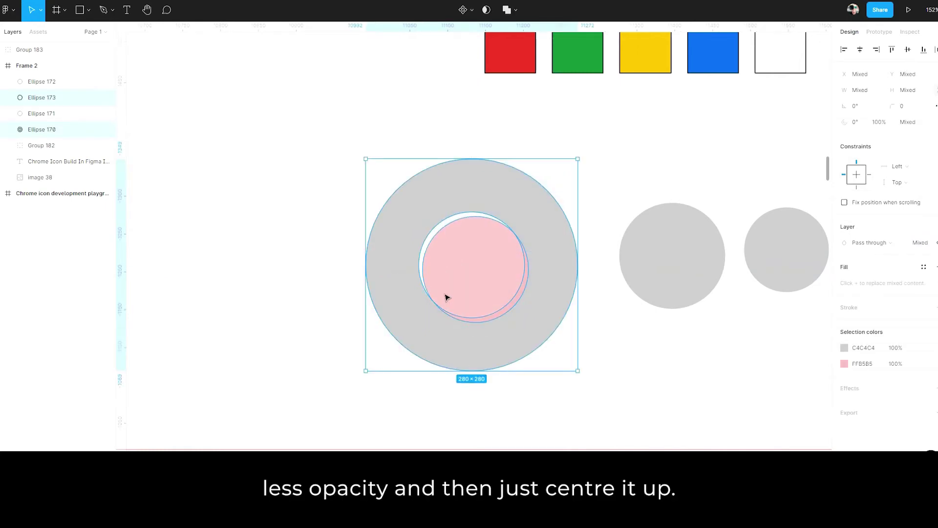
{"action": "left_click", "coordinate": [855, 51]}
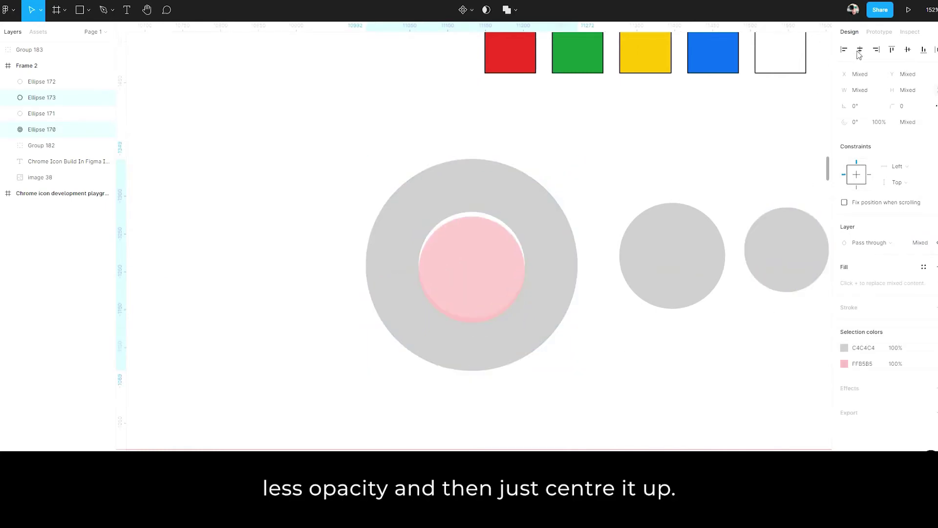
{"action": "left_click", "coordinate": [907, 51]}
{"action": "scroll", "coordinate": [399, 300], "scroll_direction": "up", "scroll_amount": 5}
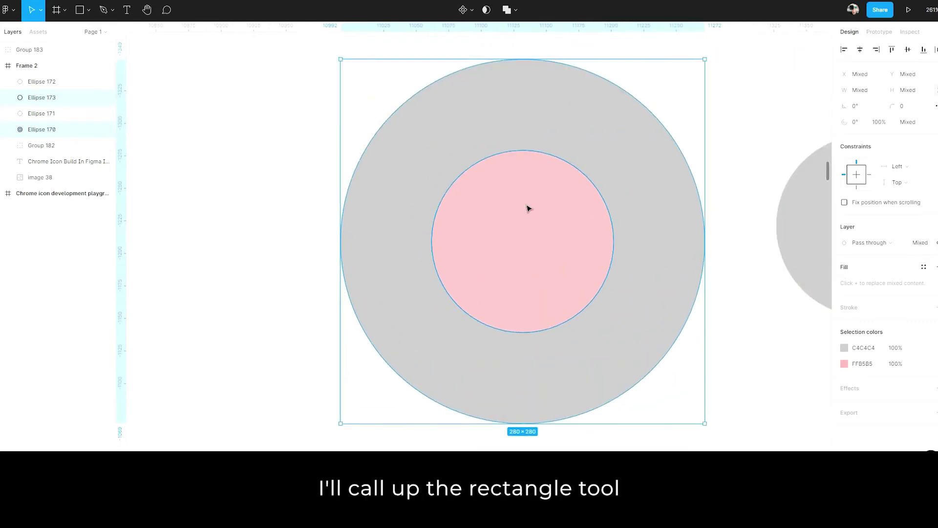
Draw a 14×14 black square and rotate it 45° into a diamond
{"action": "key", "text": "r"}
{"action": "left_click", "coordinate": [517, 236]}
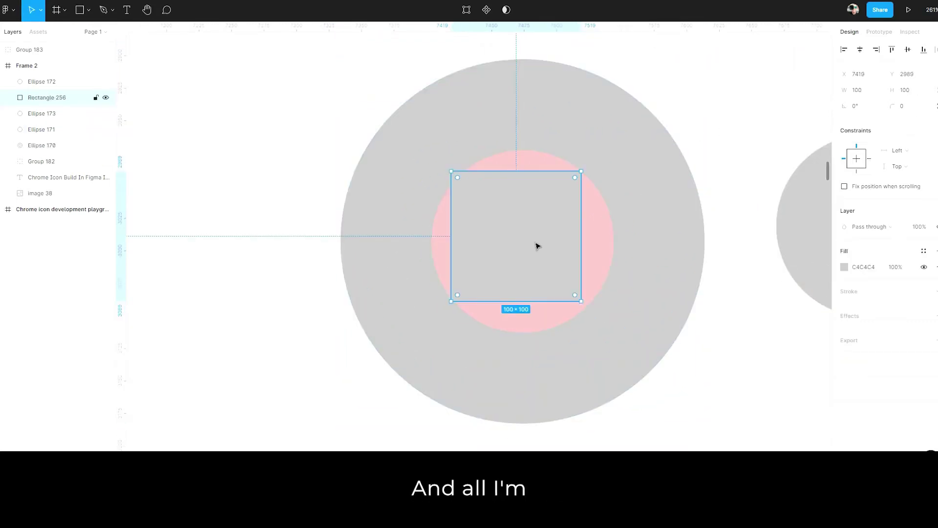
{"action": "left_click_drag", "start_coordinate": [582, 301], "coordinate": [519, 212]}
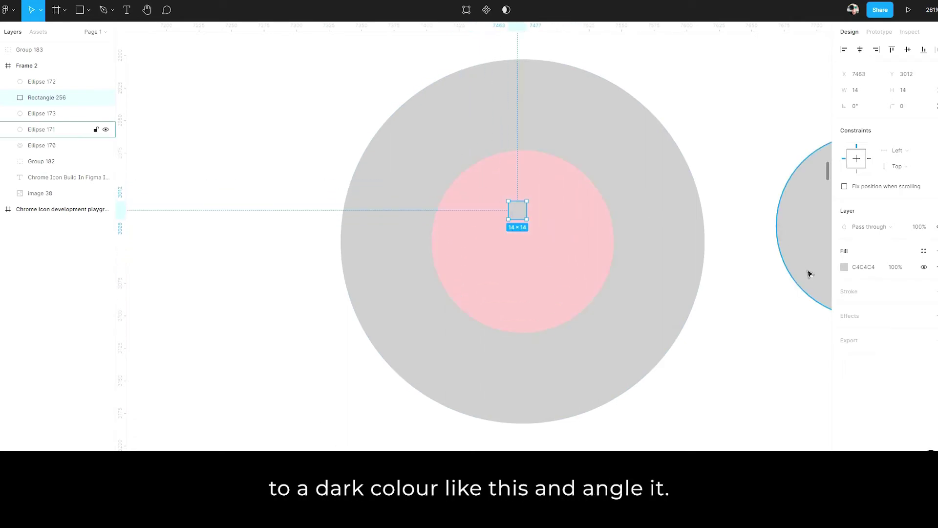
{"action": "left_click", "coordinate": [844, 267]}
{"action": "left_click_drag", "start_coordinate": [757, 266], "coordinate": [661, 381]}
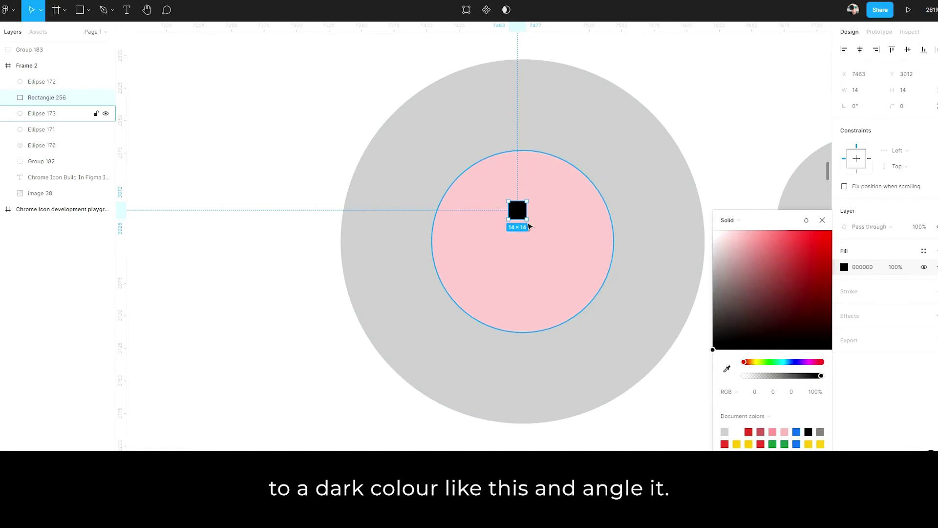
{"action": "left_click", "coordinate": [855, 106]}
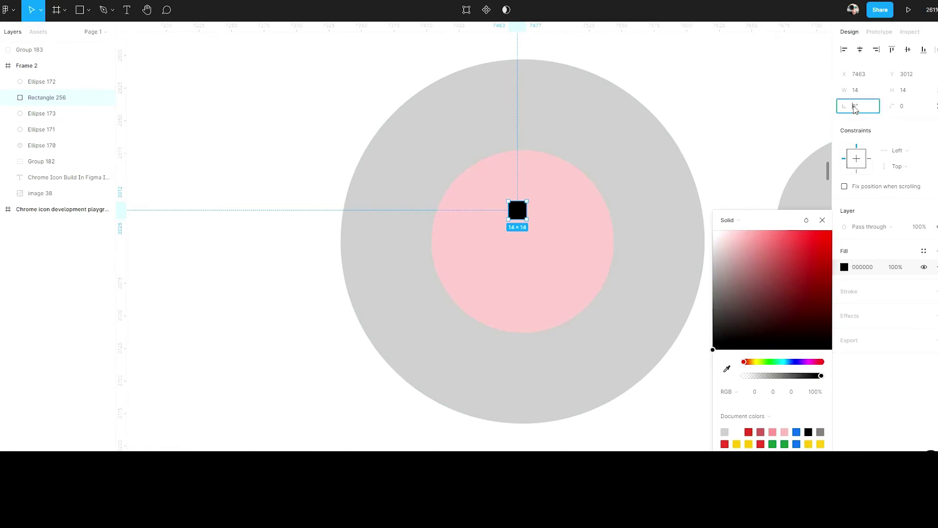
{"action": "type", "text": "45"}
{"action": "key", "text": "Return"}
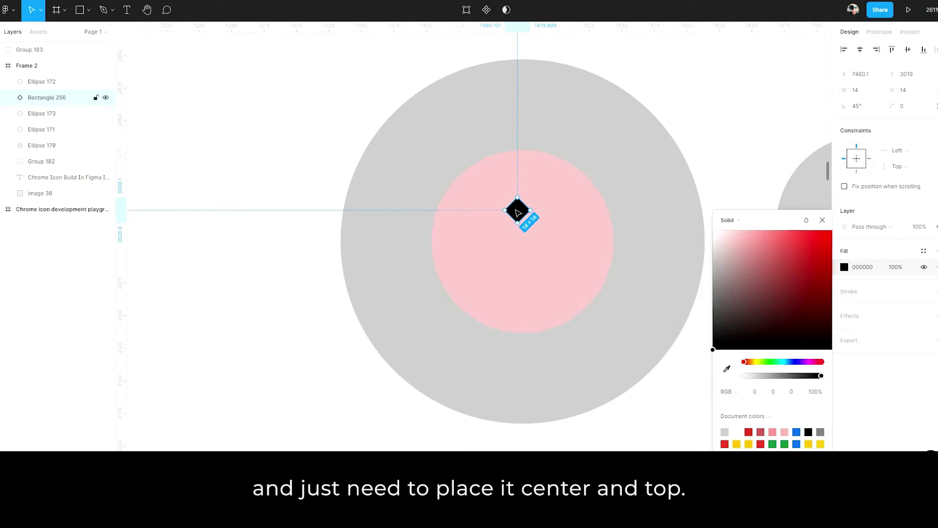
Top-align the diamond with the pink circle's top edge and select both shapes
{"action": "left_click_drag", "start_coordinate": [520, 213], "coordinate": [524, 181]}
{"action": "left_click", "coordinate": [551, 200], "text": "shift"}
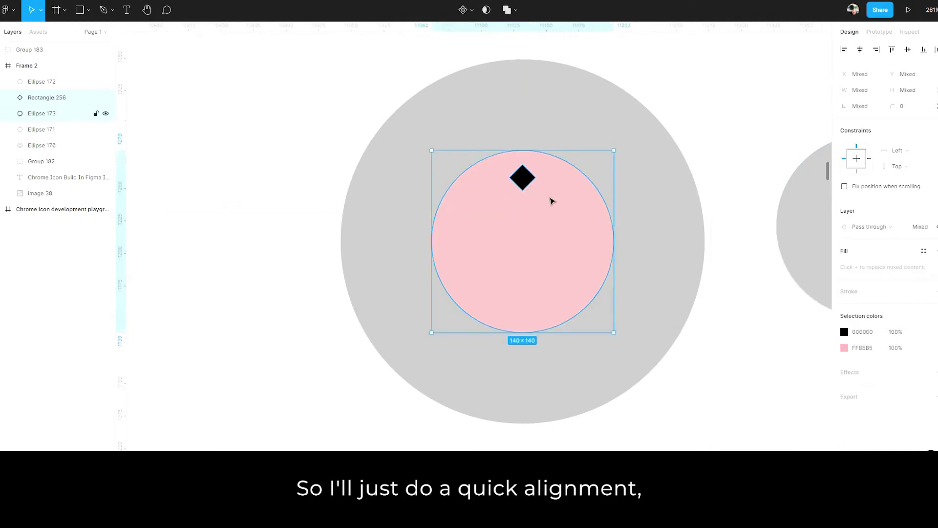
{"action": "left_click", "coordinate": [891, 50]}
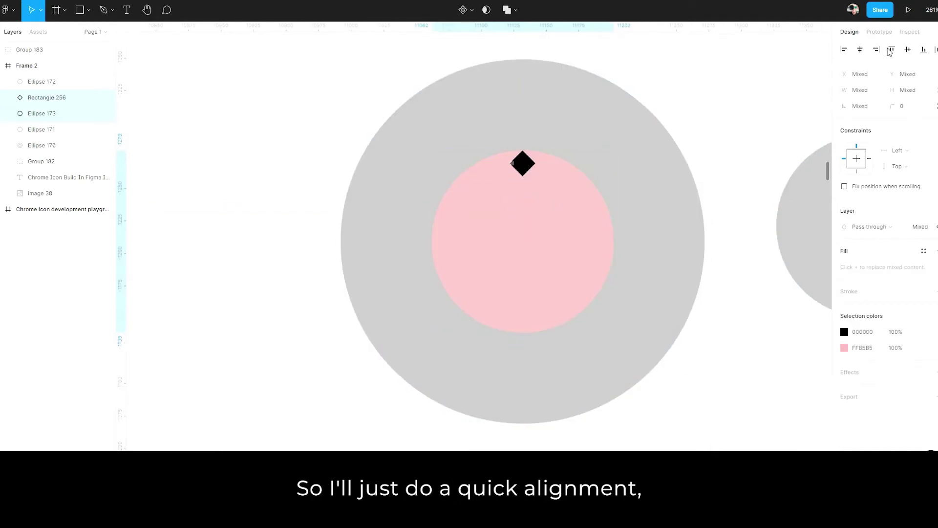
{"action": "left_click", "coordinate": [522, 163]}
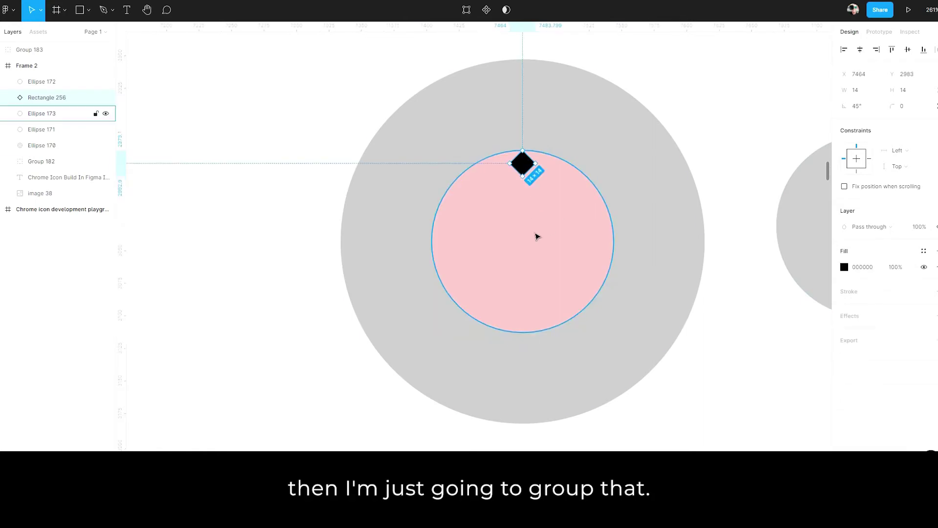
{"action": "left_click", "coordinate": [538, 236], "text": "shift"}
Group the diamond with the pink circle and rotate the group to 120°
{"action": "key", "text": "ctrl+g"}
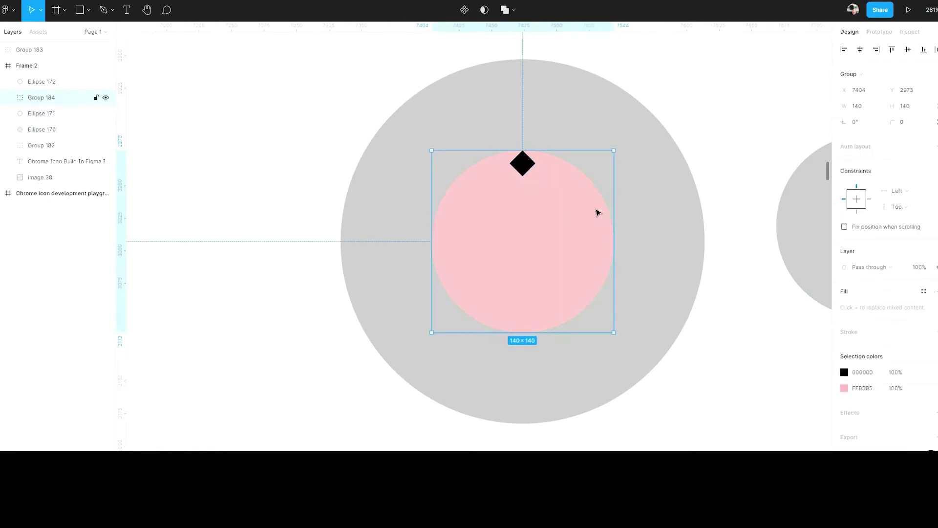
{"action": "left_click_drag", "start_coordinate": [618, 145], "coordinate": [563, 147]}
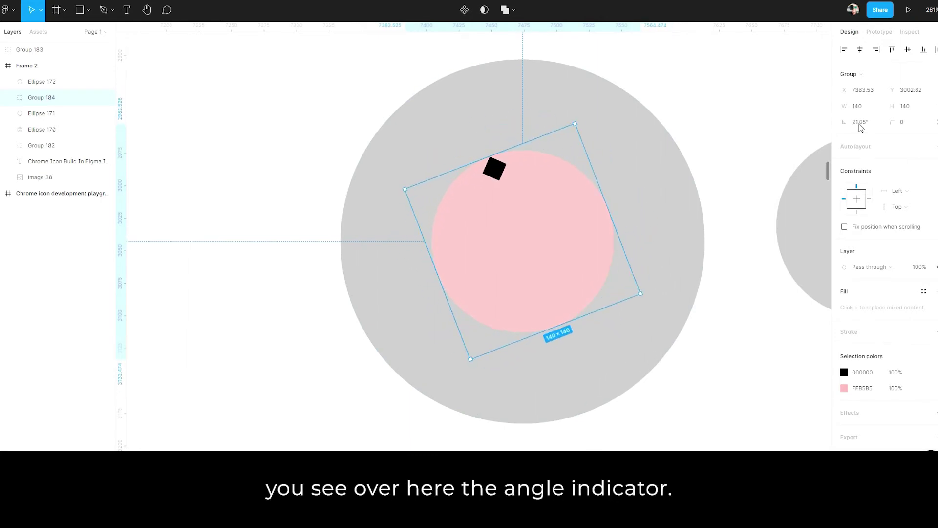
{"action": "key", "text": "ctrl+z"}
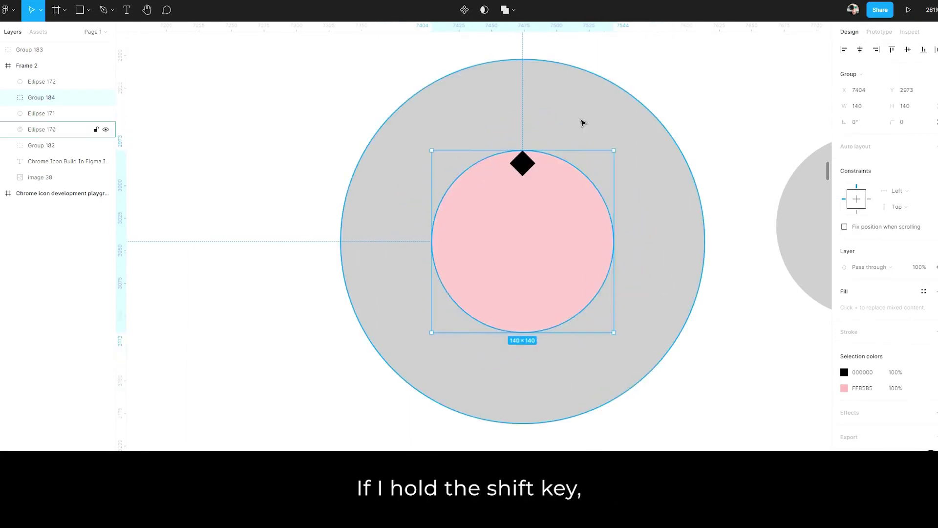
{"action": "left_click_drag", "start_coordinate": [616, 142], "coordinate": [446, 167]}
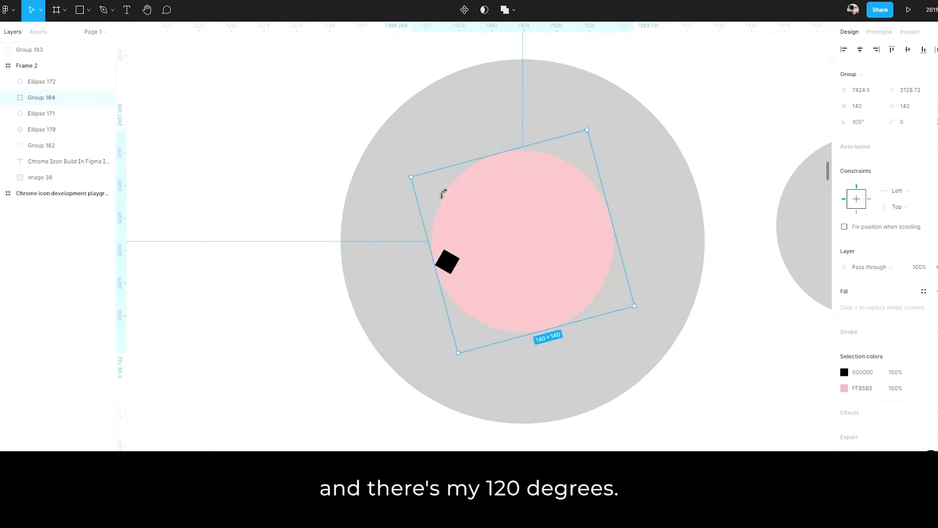
{"action": "left_click_drag", "start_coordinate": [443, 193], "coordinate": [437, 214]}
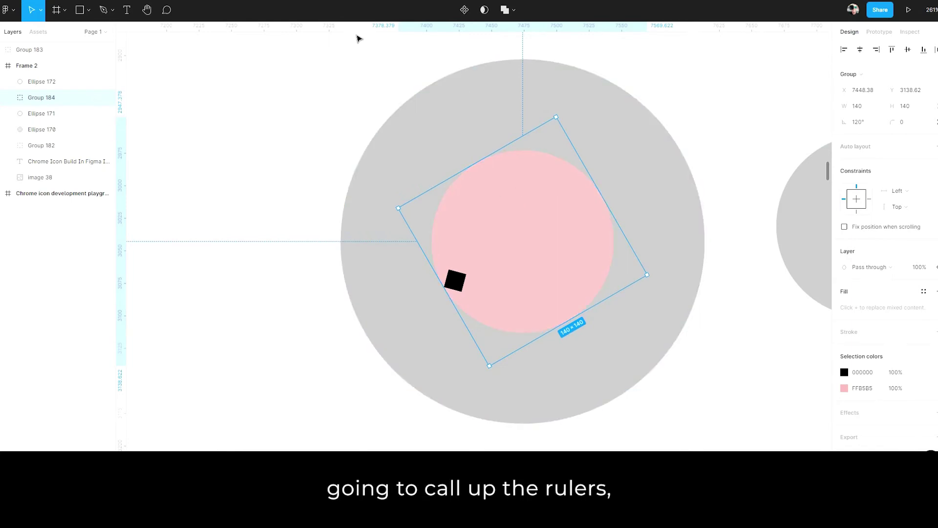
Show the rulers and add a horizontal guide at the rotated diamond's corner
{"action": "key", "text": "shift+r"}
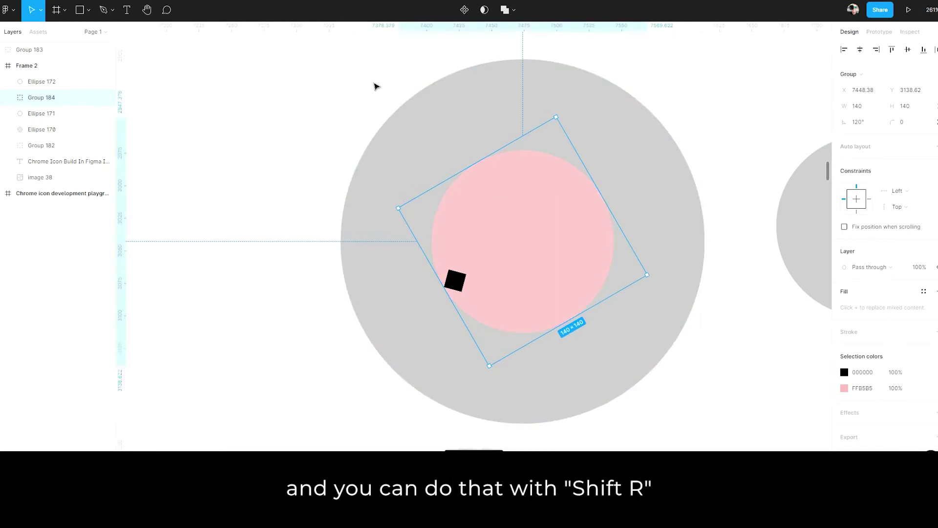
{"action": "left_click_drag", "start_coordinate": [376, 35], "coordinate": [403, 287]}
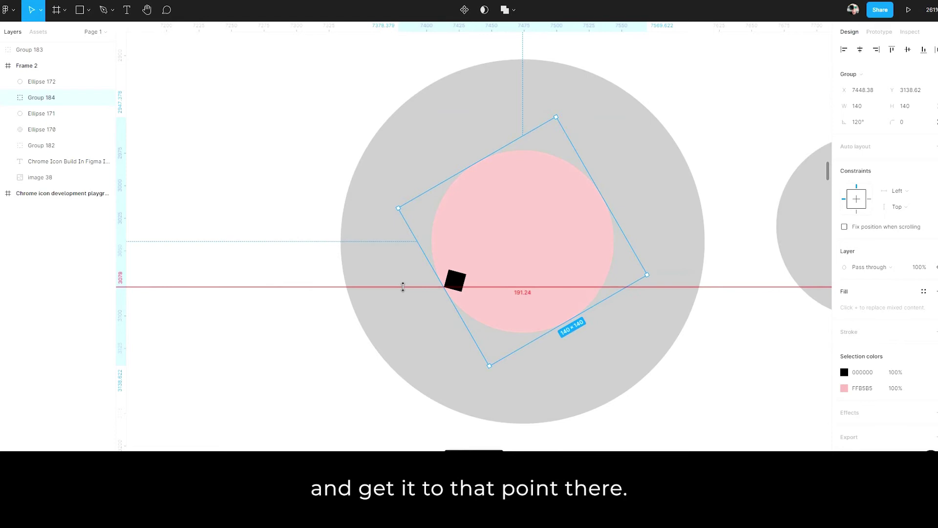
{"action": "scroll", "coordinate": [423, 304], "scroll_direction": "up", "scroll_amount": 10}
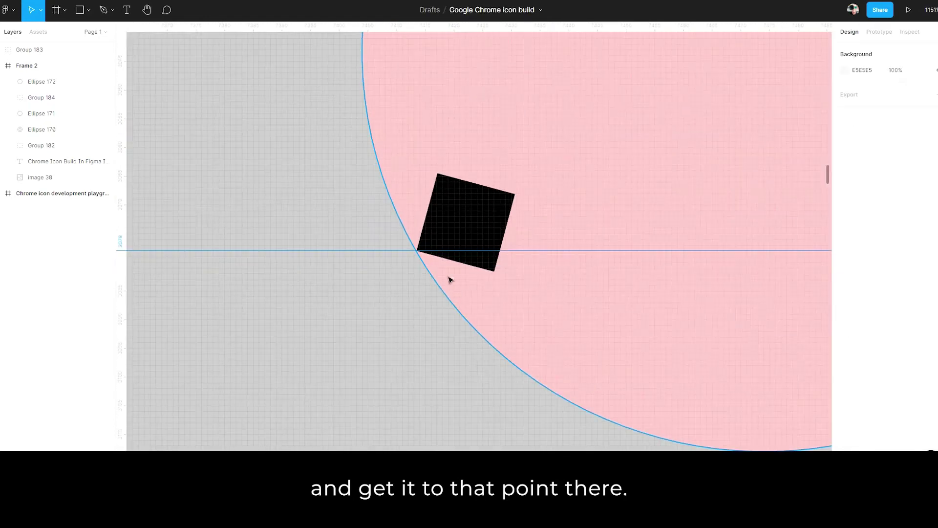
{"action": "scroll", "coordinate": [433, 256], "scroll_direction": "down", "scroll_amount": 5}
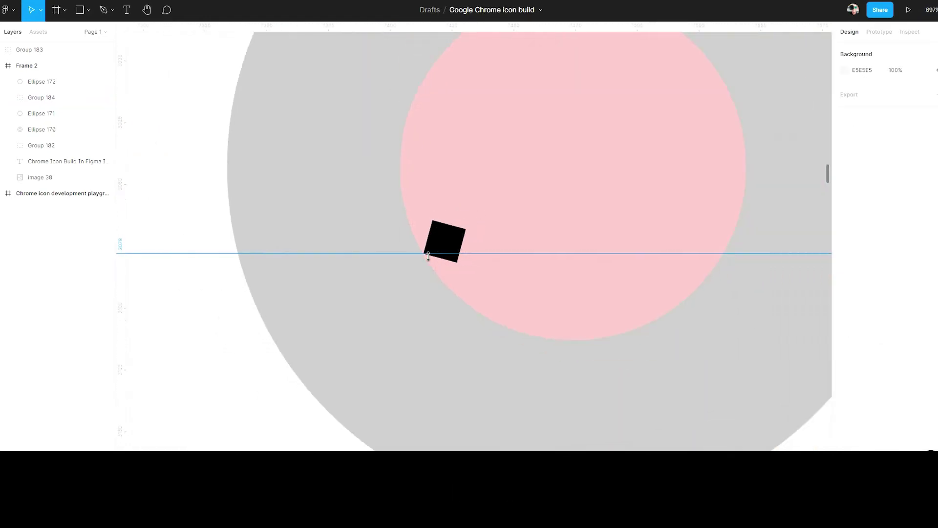
{"action": "scroll", "coordinate": [428, 256], "scroll_direction": "down", "scroll_amount": 3}
Delete the pink circle and diamond group, leaving the grey ring
{"action": "left_click", "coordinate": [500, 199]}
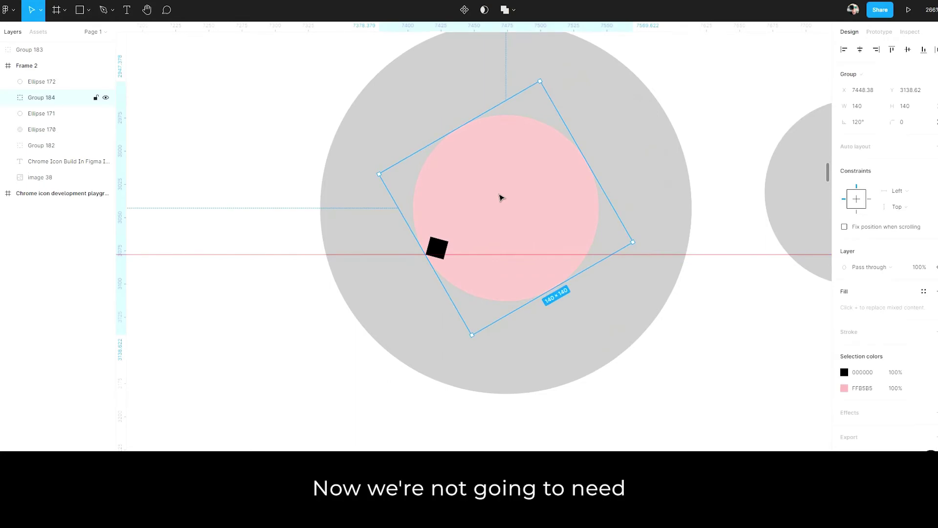
{"action": "key", "text": "Delete"}
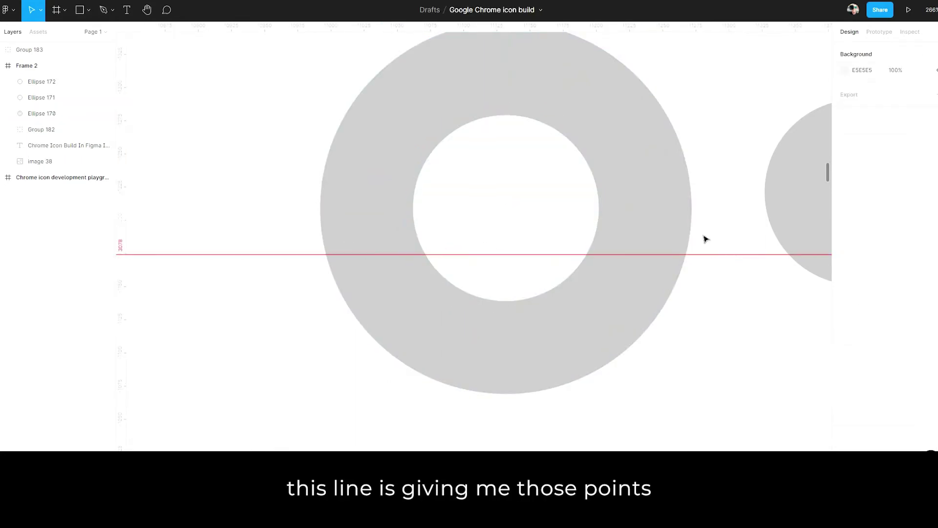
{"action": "scroll", "coordinate": [657, 136], "scroll_direction": "down", "scroll_amount": 4}
{"action": "left_click_drag", "start_coordinate": [677, 109], "coordinate": [441, 410]}
{"action": "scroll", "coordinate": [539, 182], "scroll_direction": "up", "scroll_amount": 8}
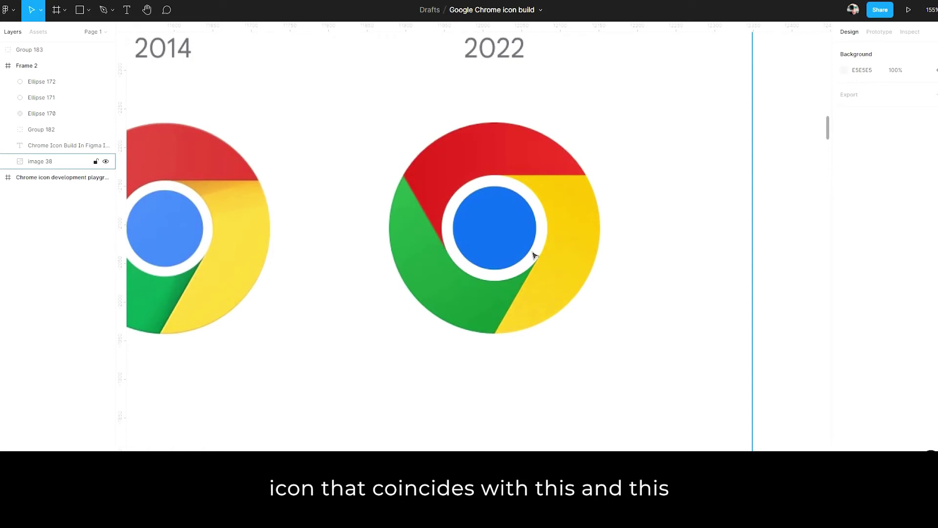
{"action": "scroll", "coordinate": [418, 267], "scroll_direction": "down", "scroll_amount": 5}
{"action": "scroll", "coordinate": [335, 283], "scroll_direction": "down", "scroll_amount": 8}
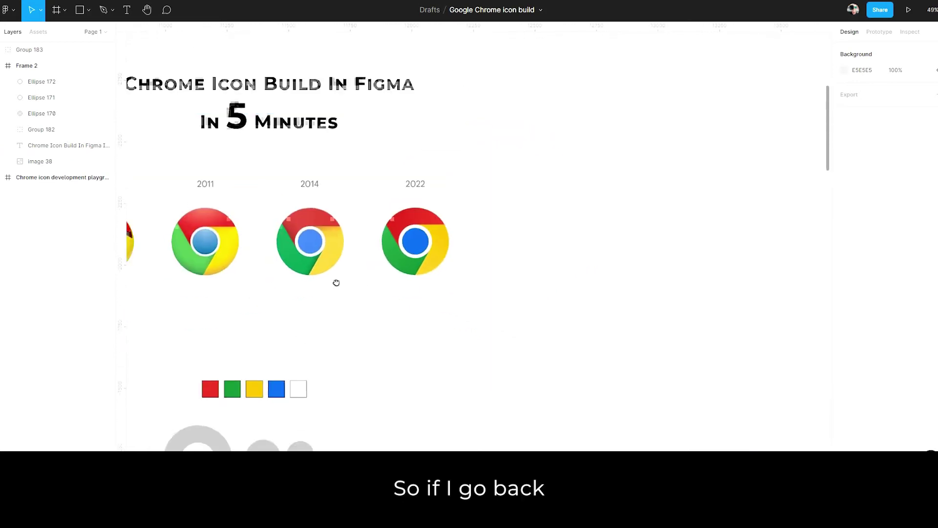
{"action": "scroll", "coordinate": [446, 188], "scroll_direction": "up", "scroll_amount": 8}
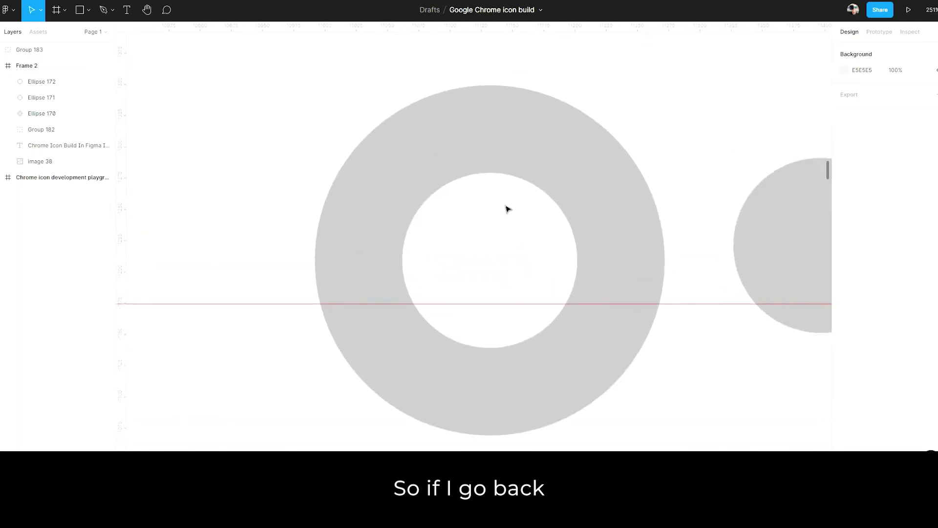
{"action": "left_click", "coordinate": [525, 118]}
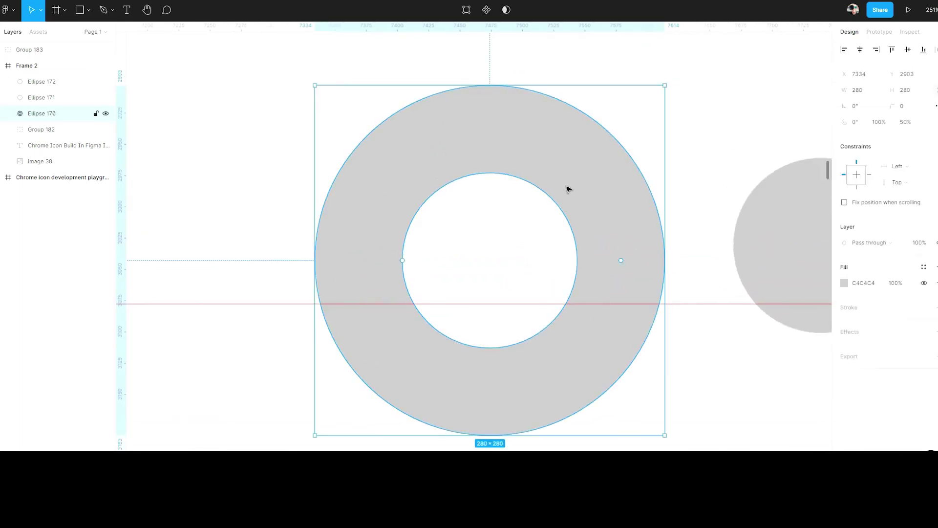
{"action": "scroll", "coordinate": [517, 222], "scroll_direction": "down", "scroll_amount": 2}
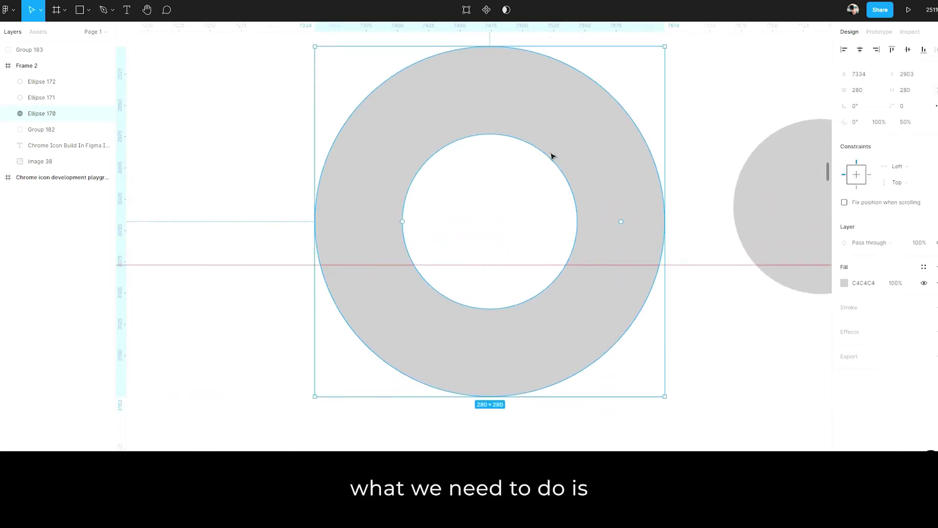
In vector edit mode, draw a Pen line across the ring's top, inner to outer edge
{"action": "double_click", "coordinate": [556, 135]}
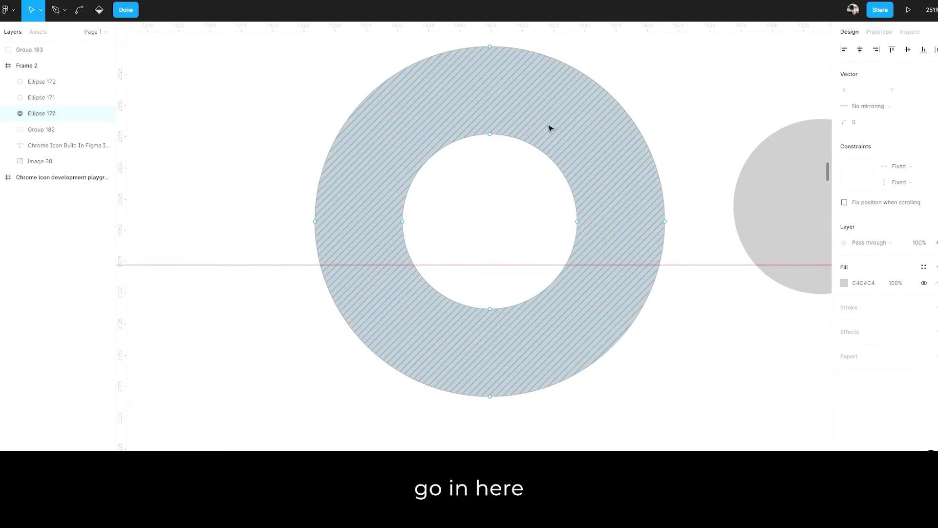
{"action": "key", "text": "p"}
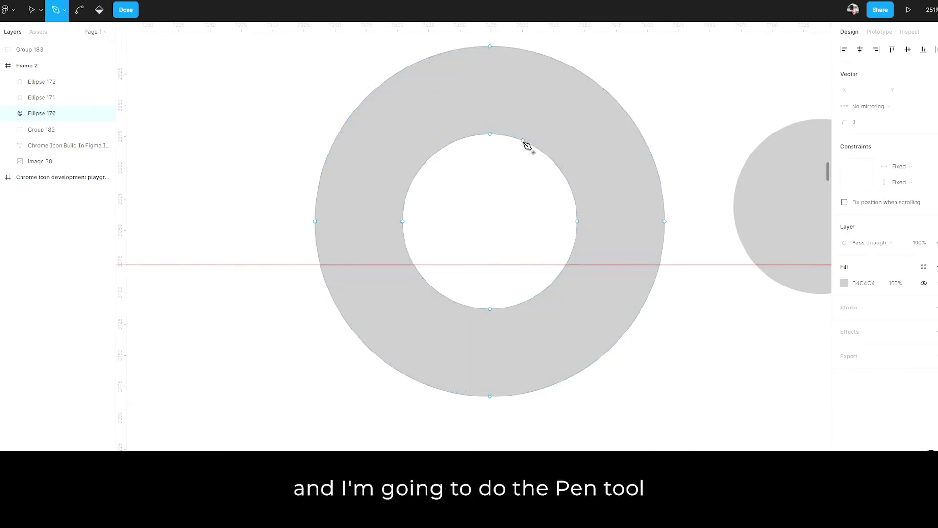
{"action": "left_click", "coordinate": [490, 134]}
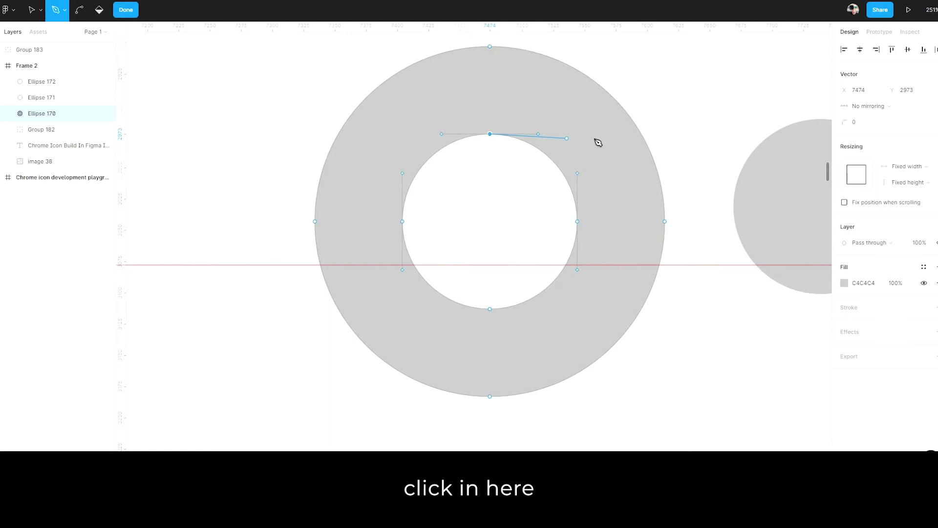
{"action": "left_click", "coordinate": [642, 134]}
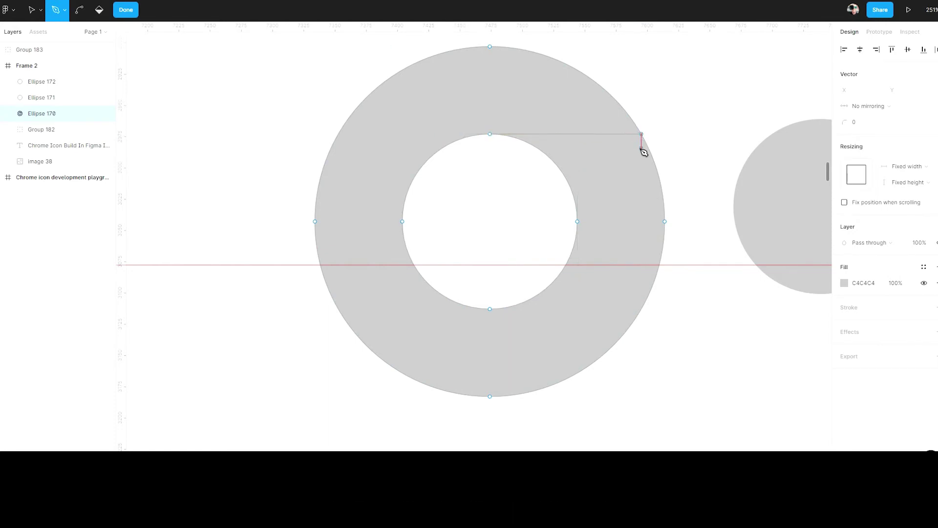
{"action": "key", "text": "Escape"}
Draw a second cut line from the outer upper-left point to the guide's inner-edge crossing
{"action": "key", "text": "Return"}
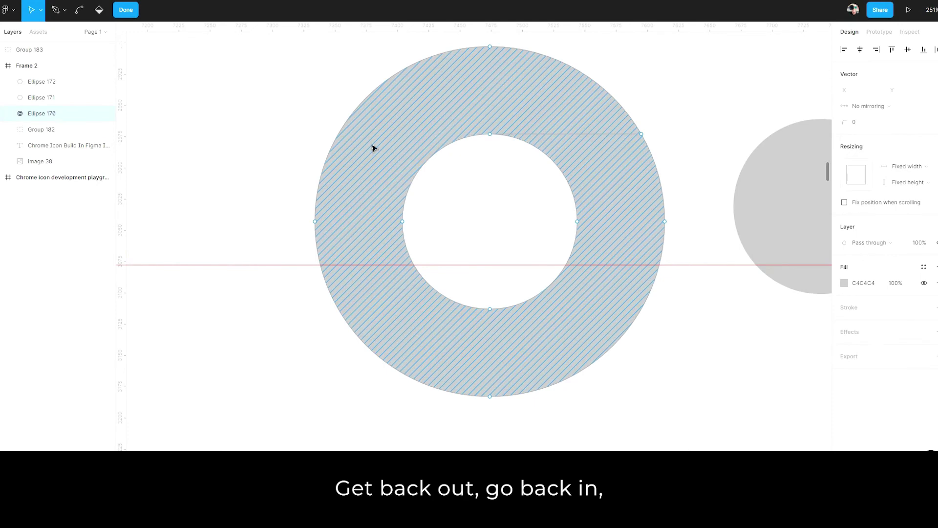
{"action": "key", "text": "p"}
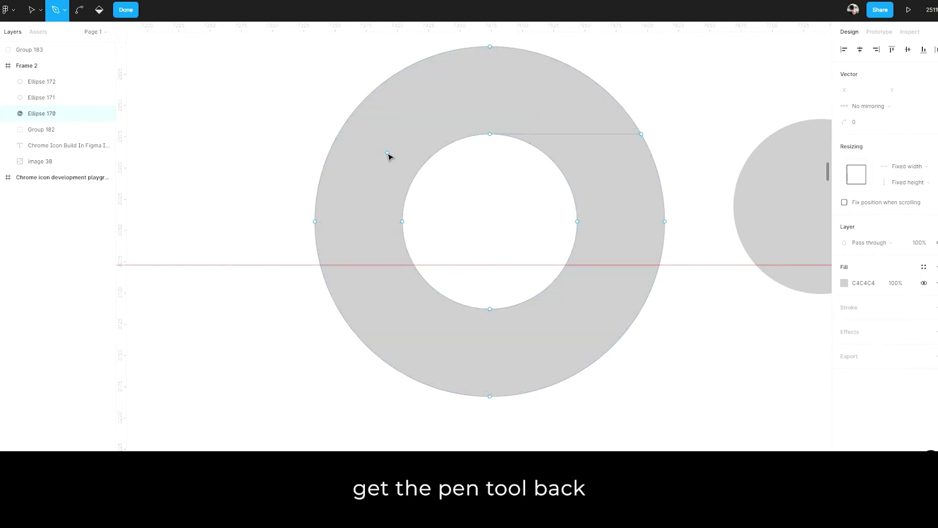
{"action": "left_click", "coordinate": [340, 135]}
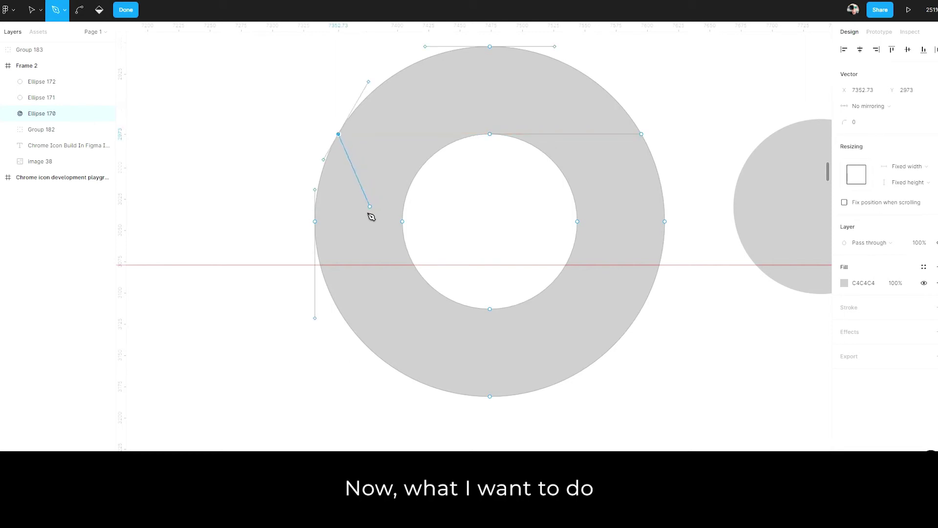
{"action": "scroll", "coordinate": [419, 281], "scroll_direction": "up", "scroll_amount": 5}
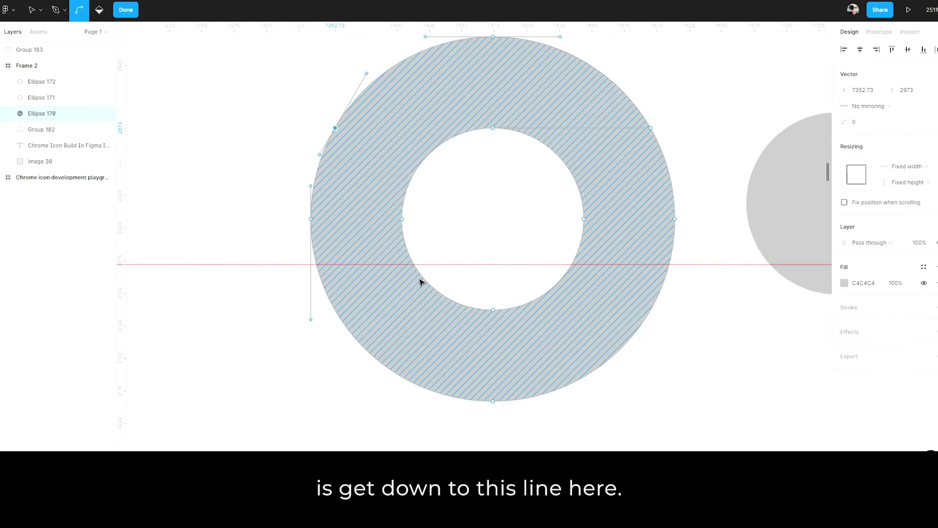
{"action": "scroll", "coordinate": [419, 282], "scroll_direction": "up", "scroll_amount": 10}
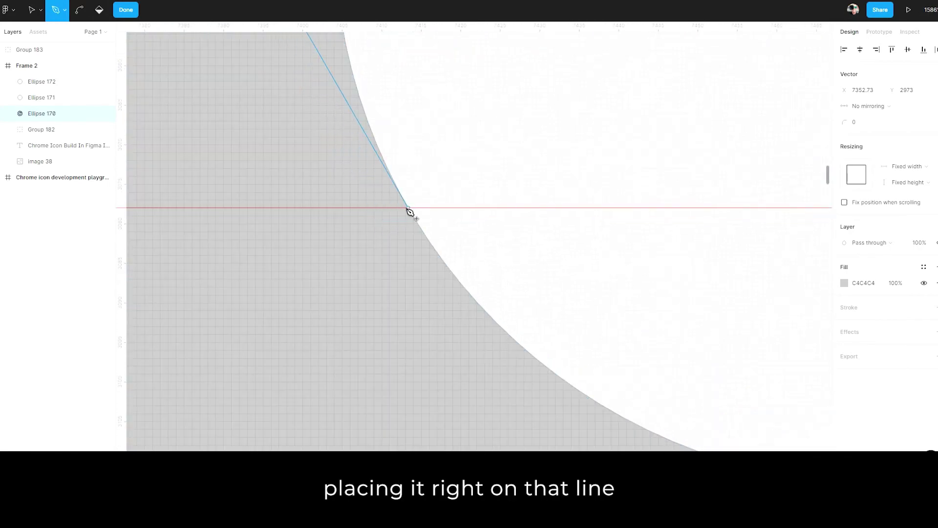
{"action": "left_click", "coordinate": [406, 209]}
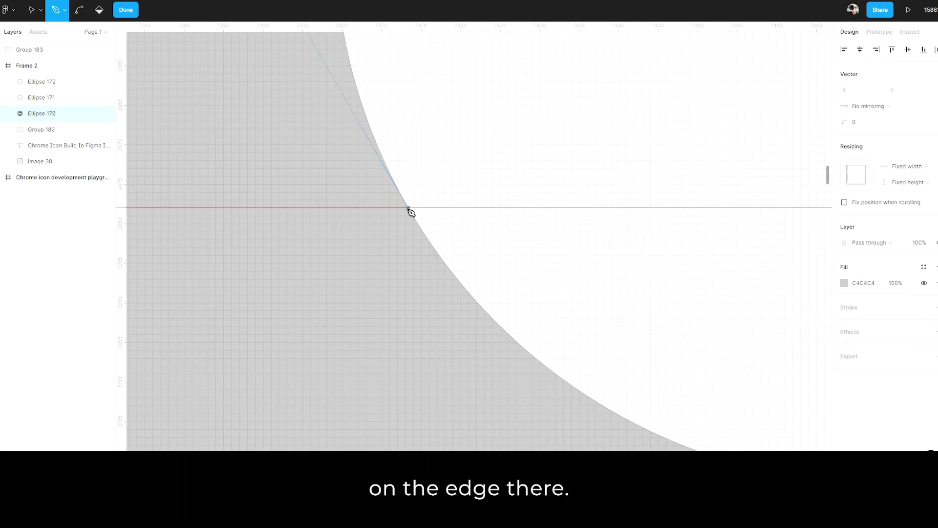
{"action": "scroll", "coordinate": [410, 211], "scroll_direction": "down", "scroll_amount": 10}
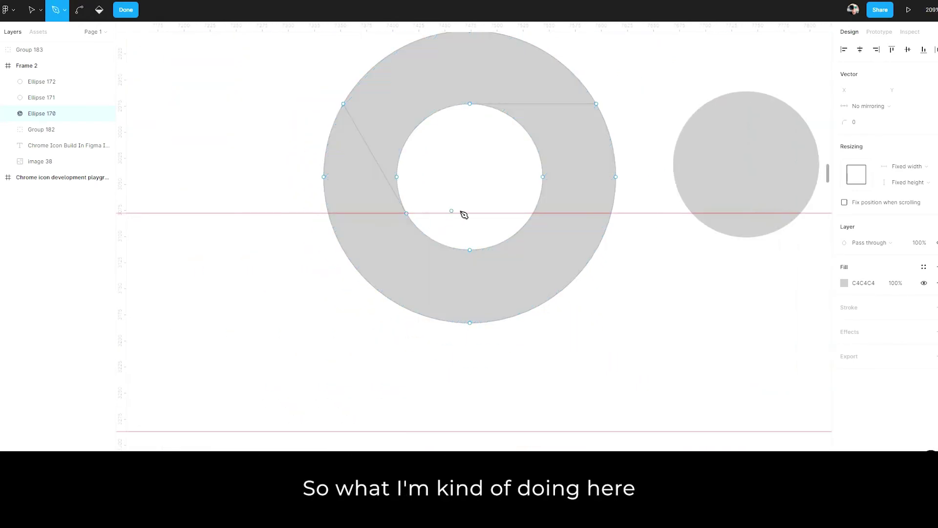
Draw a third cut line from the ring's bottom point up to the inner edge
{"action": "left_click", "coordinate": [470, 323]}
{"action": "scroll", "coordinate": [524, 230], "scroll_direction": "up", "scroll_amount": 3}
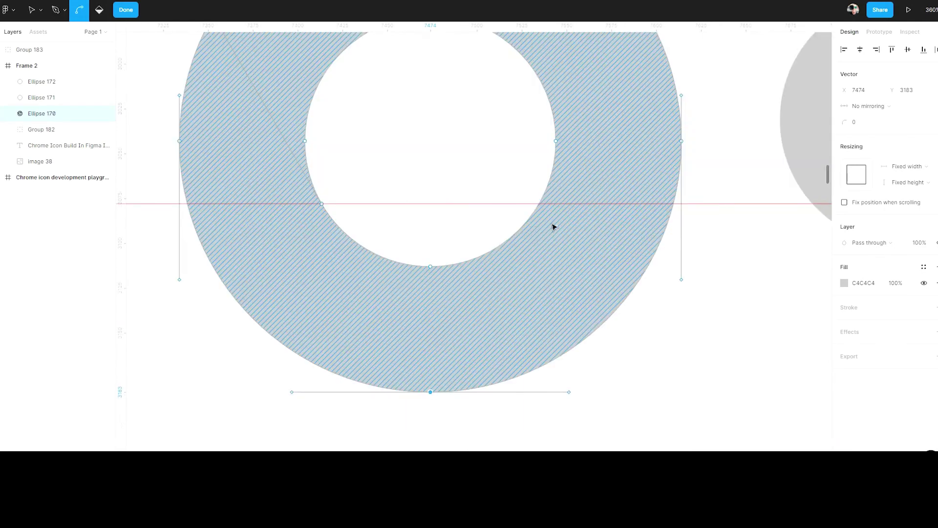
{"action": "scroll", "coordinate": [554, 227], "scroll_direction": "up", "scroll_amount": 6}
{"action": "key", "text": "p"}
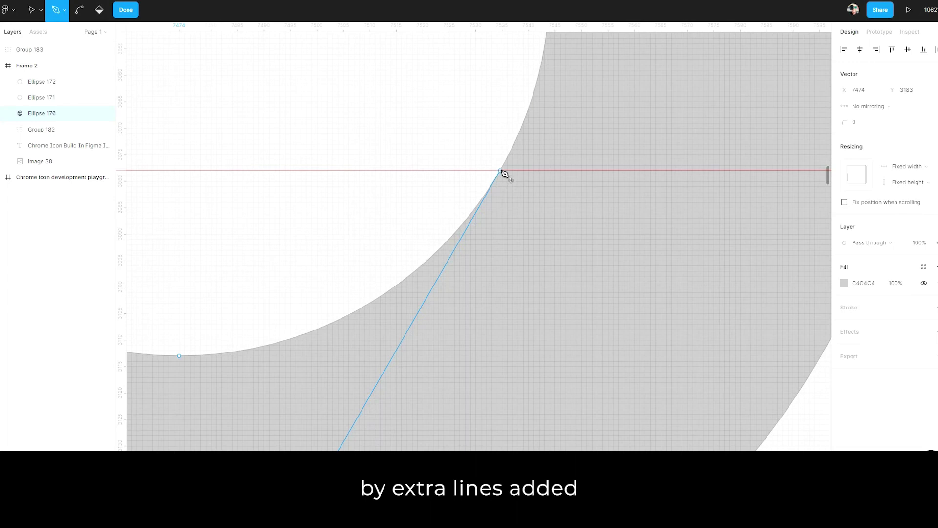
{"action": "left_click", "coordinate": [501, 171]}
{"action": "scroll", "coordinate": [480, 176], "scroll_direction": "down", "scroll_amount": 6}
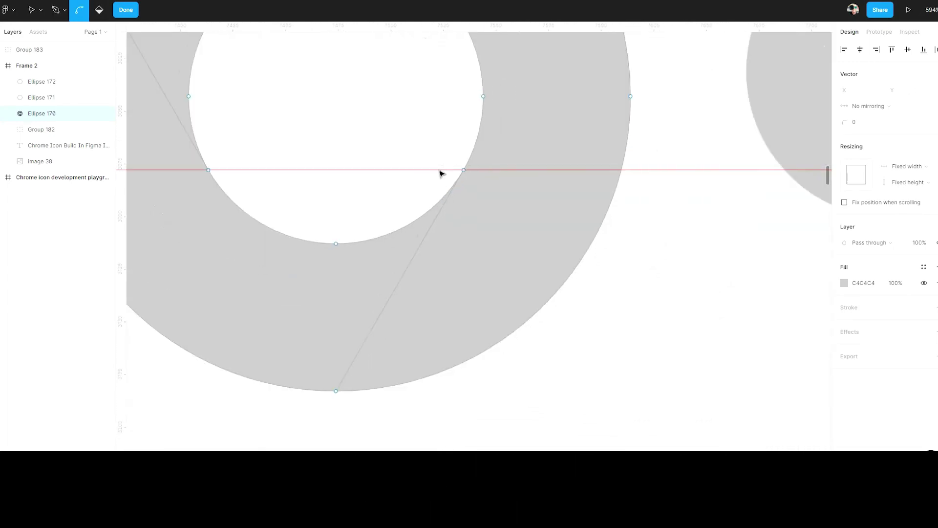
{"action": "key", "text": "Escape"}
{"action": "scroll", "coordinate": [409, 157], "scroll_direction": "up", "scroll_amount": 5}
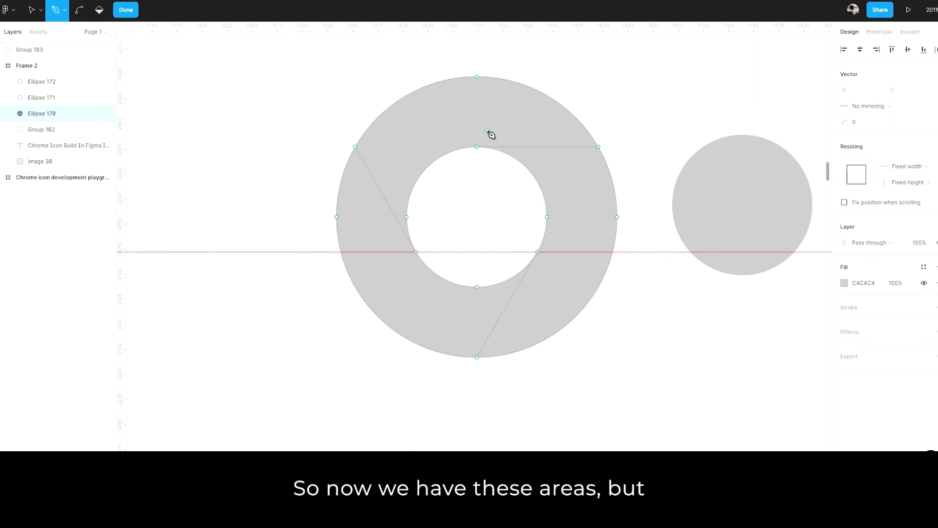
Use the Paint Bucket to split the ring into separate filled regions
{"action": "key", "text": "v"}
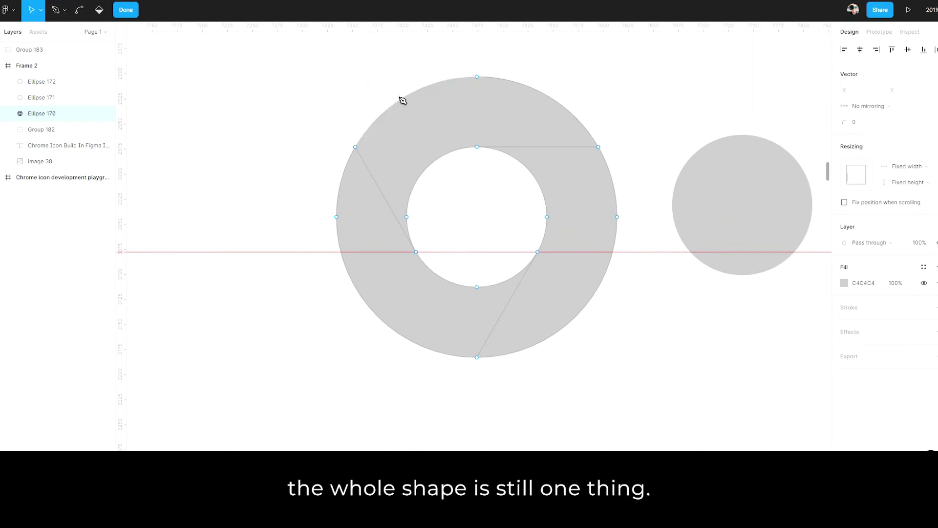
{"action": "left_click", "coordinate": [421, 116]}
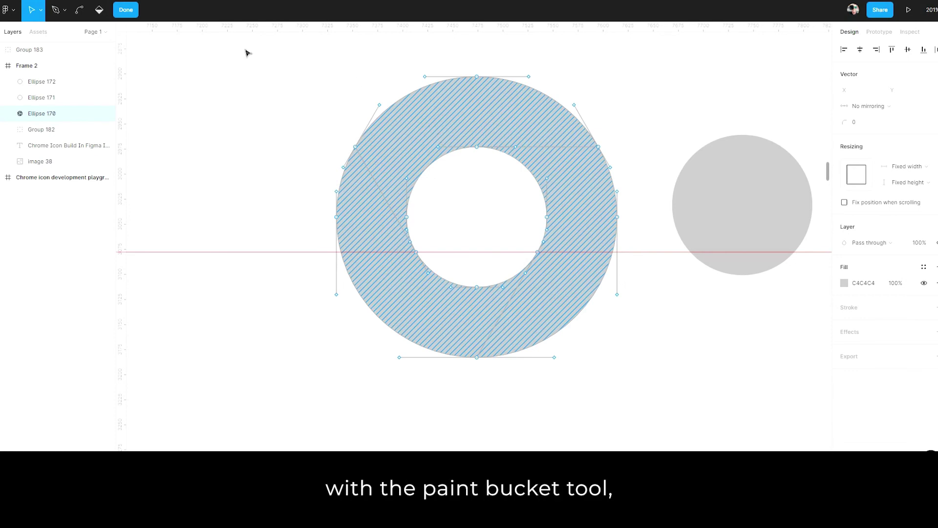
{"action": "left_click", "coordinate": [99, 12]}
{"action": "left_click", "coordinate": [446, 125]}
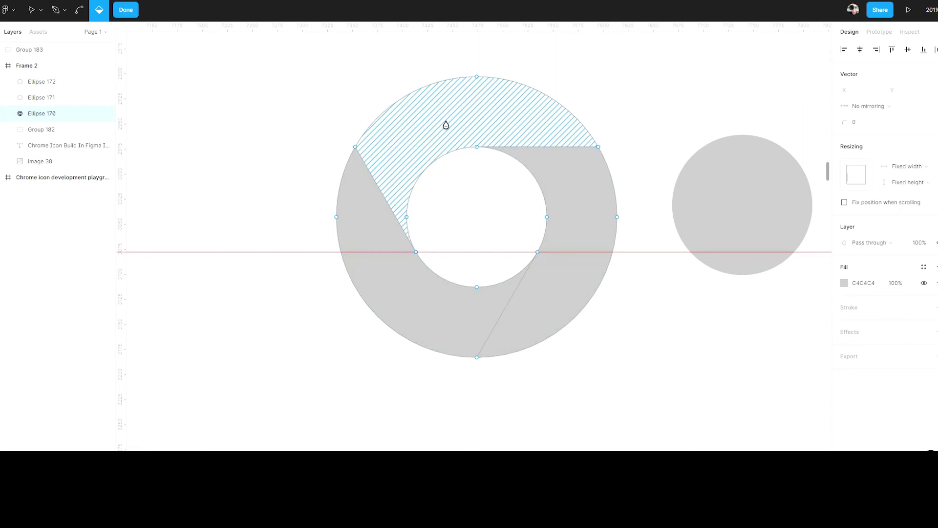
{"action": "left_click", "coordinate": [446, 125]}
{"action": "left_click", "coordinate": [374, 257]}
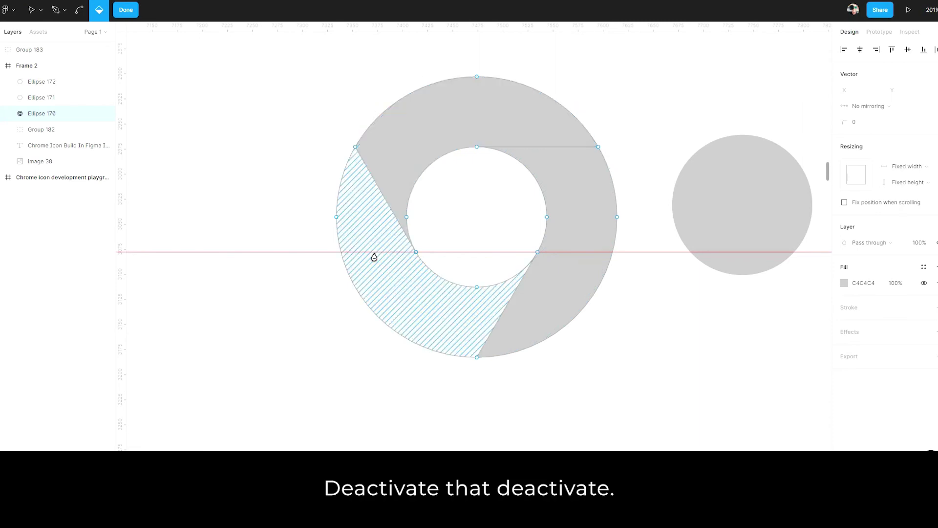
{"action": "left_click", "coordinate": [374, 257]}
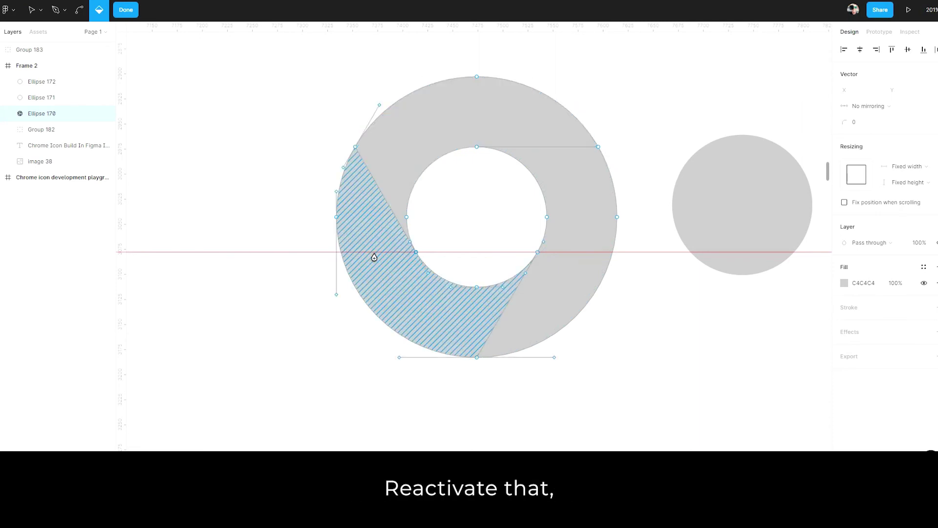
{"action": "left_click", "coordinate": [33, 13]}
Eyedrop red onto the top section, green onto the left and yellow onto the right
{"action": "left_click", "coordinate": [494, 119]}
{"action": "scroll", "coordinate": [494, 119], "scroll_direction": "down", "scroll_amount": 3}
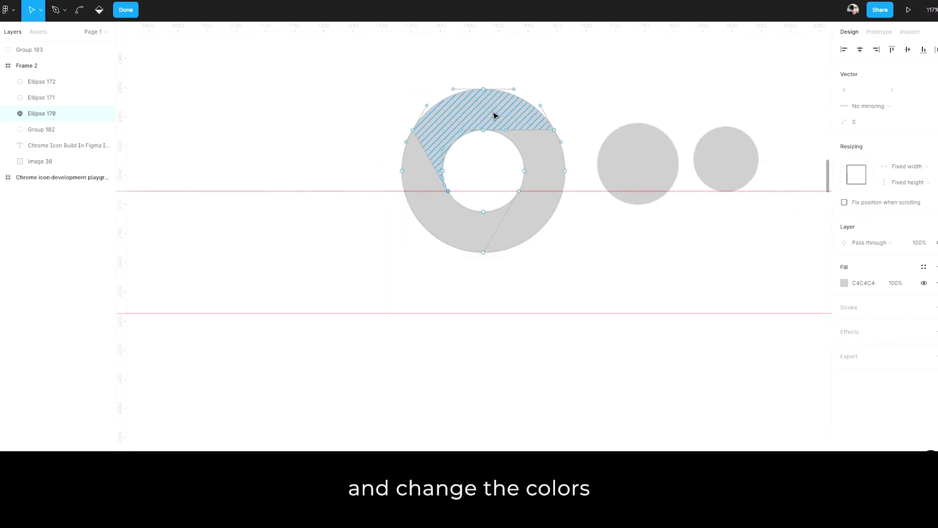
{"action": "left_click_drag", "start_coordinate": [494, 116], "coordinate": [506, 196]}
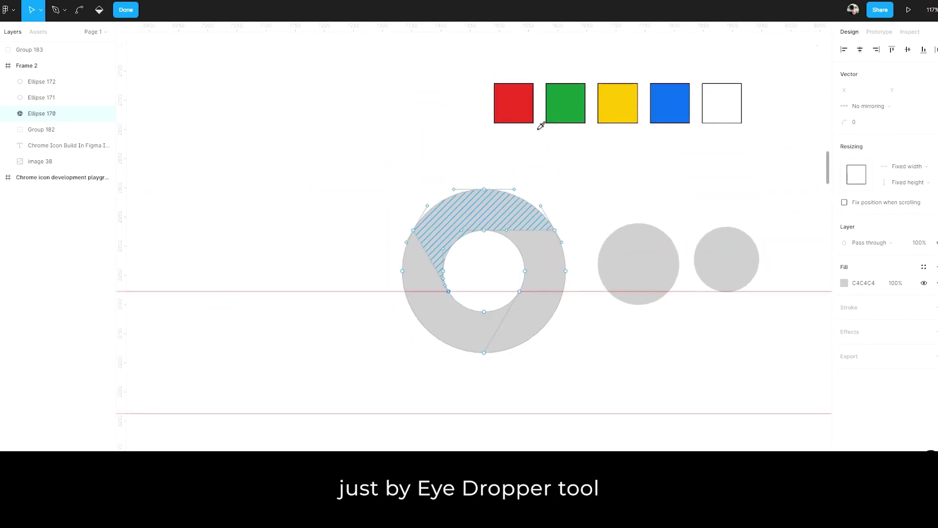
{"action": "key", "text": "i"}
{"action": "left_click", "coordinate": [515, 93]}
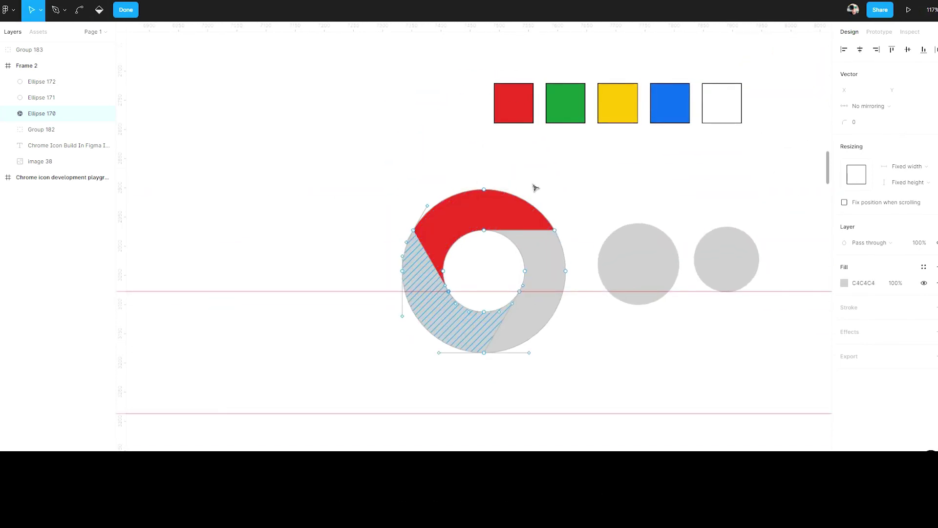
{"action": "key", "text": "i"}
{"action": "left_click", "coordinate": [575, 99]}
{"action": "left_click", "coordinate": [555, 265]}
{"action": "key", "text": "i"}
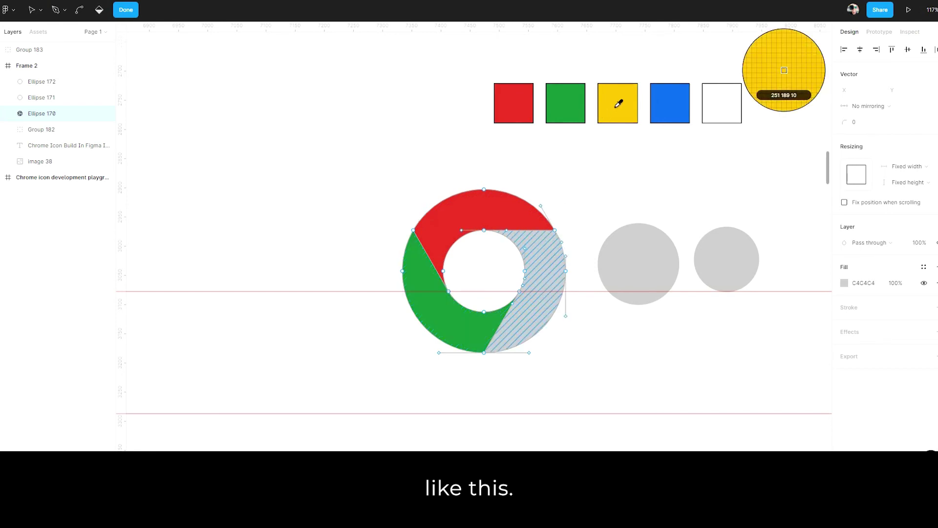
{"action": "left_click", "coordinate": [621, 102]}
{"action": "left_click", "coordinate": [567, 185]}
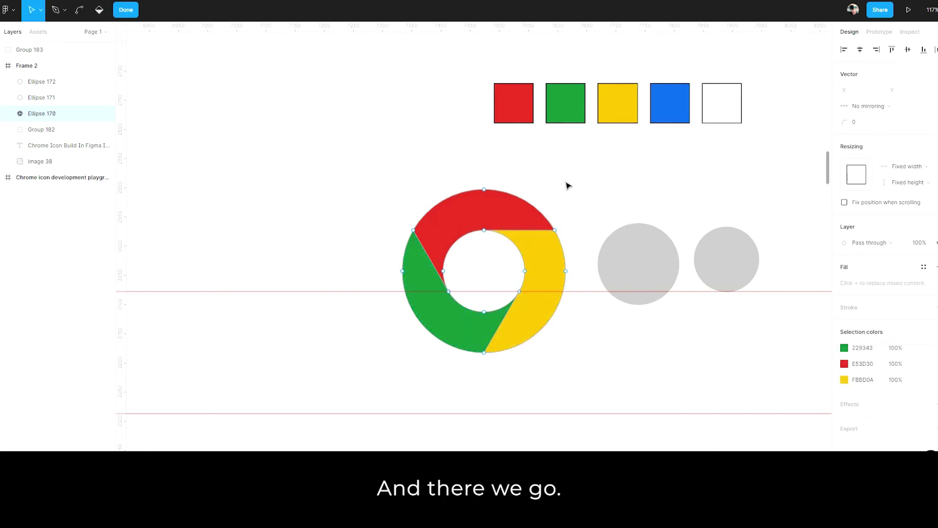
Exit vector editing, then eyedrop white onto the 140 circle and blue onto the 112 circle
{"action": "key", "text": "Escape"}
{"action": "scroll", "coordinate": [531, 266], "scroll_direction": "up", "scroll_amount": 5}
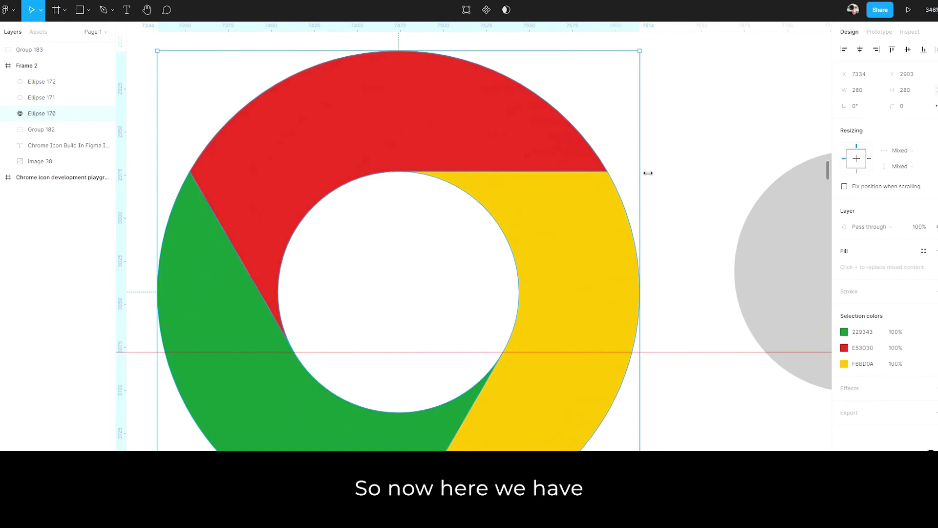
{"action": "left_click", "coordinate": [649, 176]}
{"action": "scroll", "coordinate": [540, 210], "scroll_direction": "down", "scroll_amount": 5}
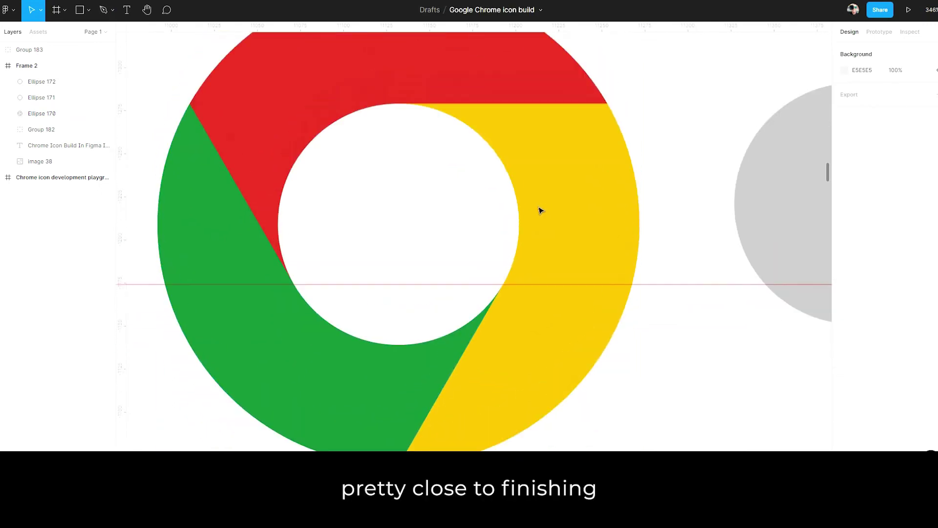
{"action": "scroll", "coordinate": [502, 195], "scroll_direction": "down", "scroll_amount": 4}
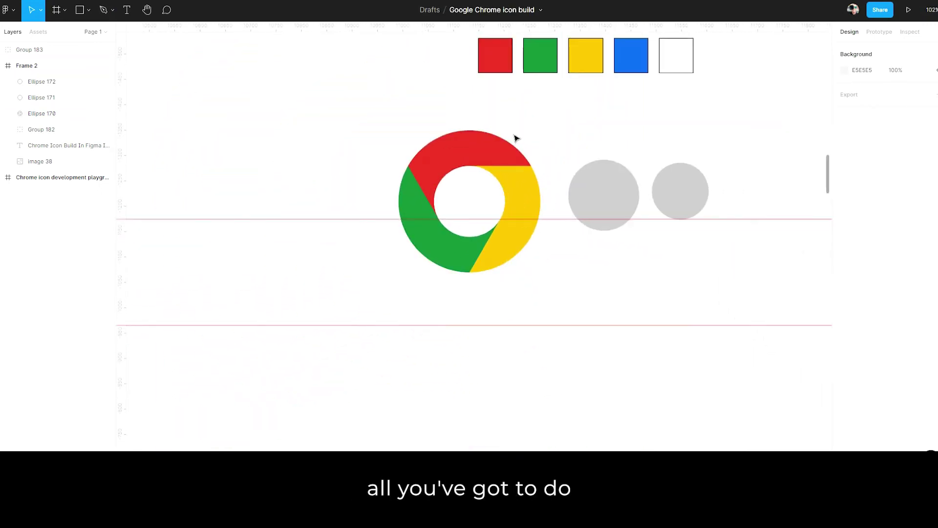
{"action": "left_click", "coordinate": [611, 198]}
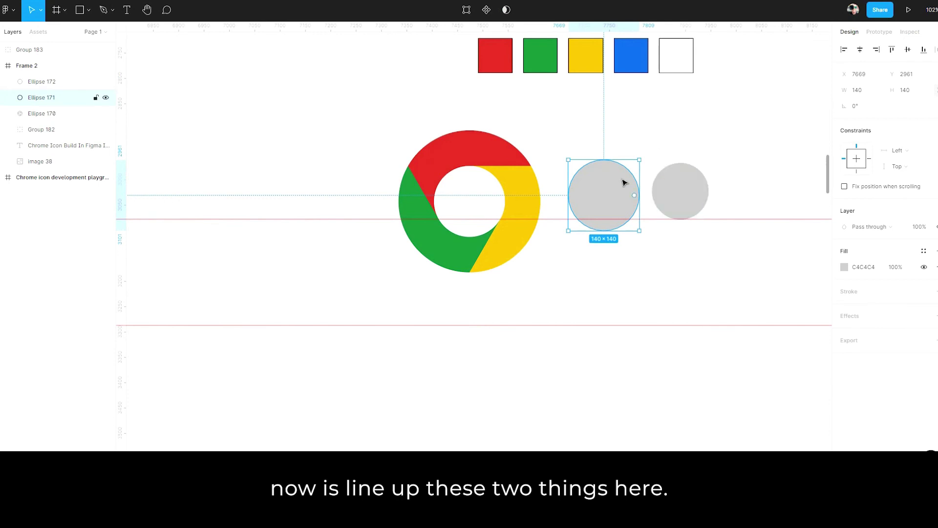
{"action": "key", "text": "i"}
{"action": "left_click", "coordinate": [675, 54]}
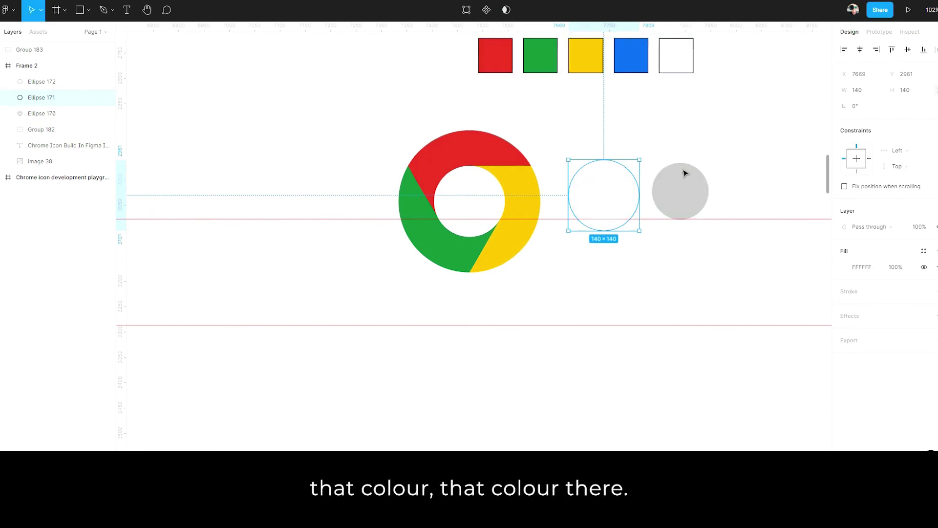
{"action": "left_click", "coordinate": [684, 168]}
{"action": "key", "text": "i"}
{"action": "left_click", "coordinate": [634, 43]}
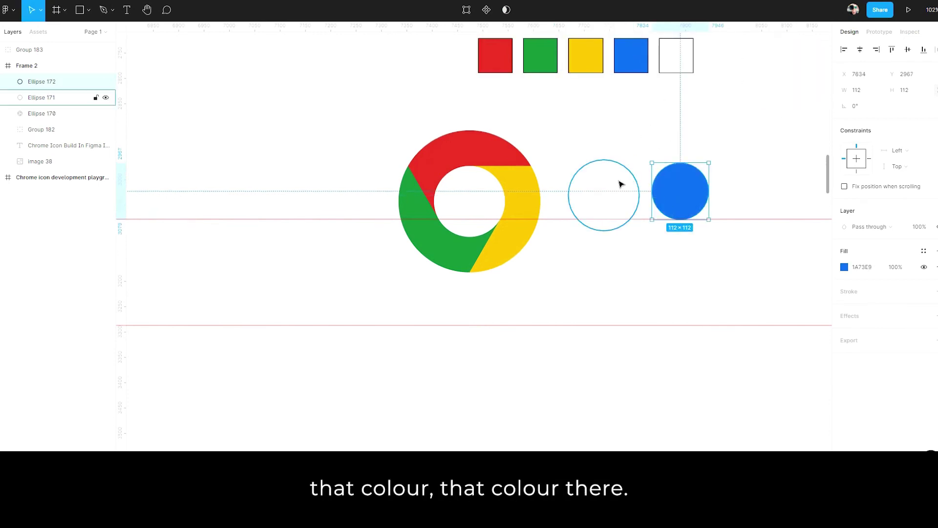
Centre the white and blue circles horizontally and vertically inside the coloured ring
{"action": "left_click", "coordinate": [620, 185]}
{"action": "left_click", "coordinate": [495, 176], "text": "shift"}
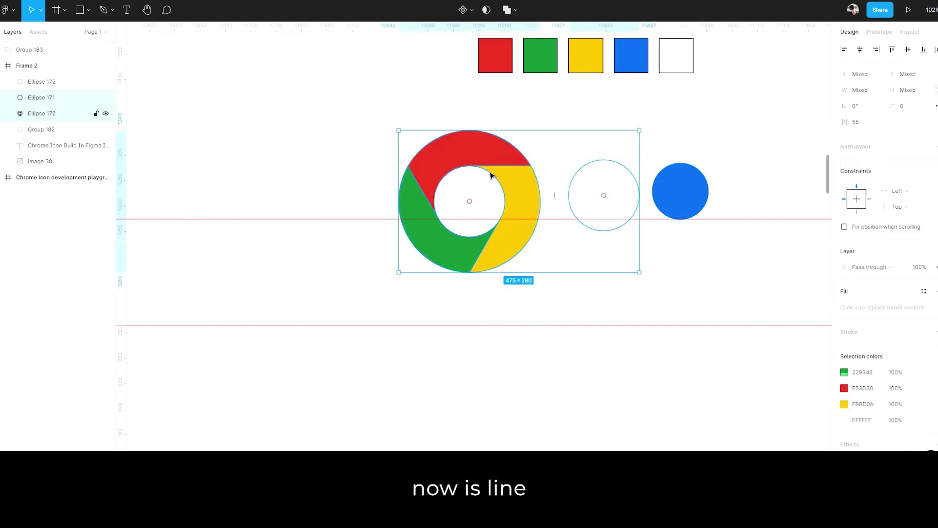
{"action": "left_click", "coordinate": [671, 185], "text": "shift"}
{"action": "left_click", "coordinate": [862, 51]}
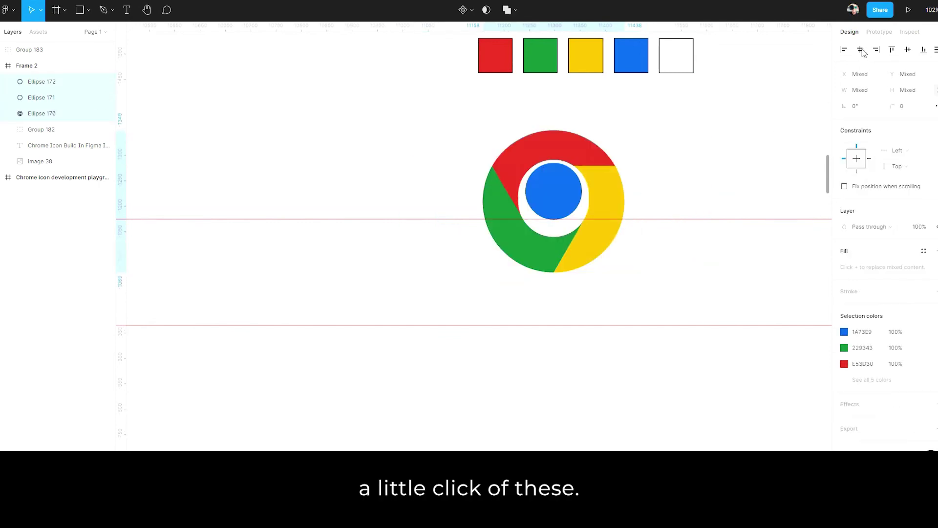
{"action": "left_click", "coordinate": [908, 51]}
{"action": "left_click", "coordinate": [680, 164]}
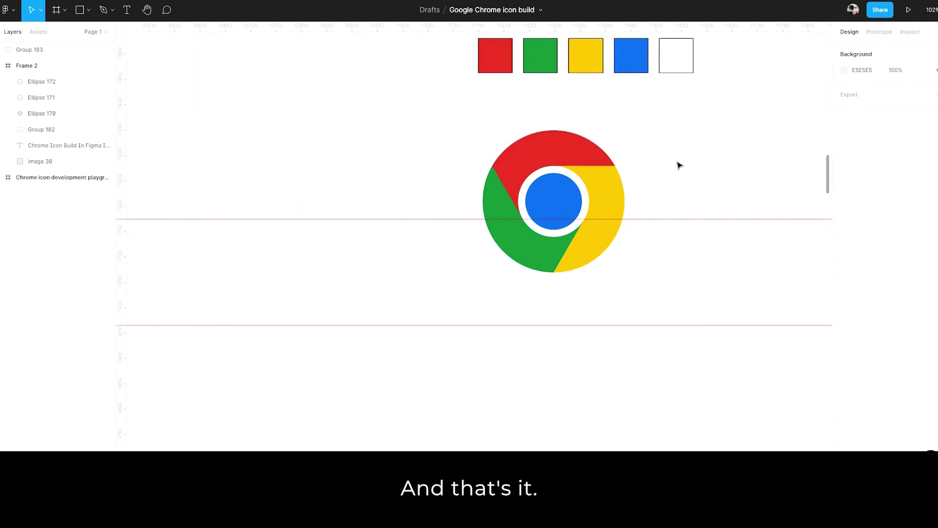
Remove both pink guides by dragging them back onto the ruler
{"action": "left_click_drag", "start_coordinate": [669, 220], "coordinate": [685, 29]}
{"action": "left_click", "coordinate": [677, 125]}
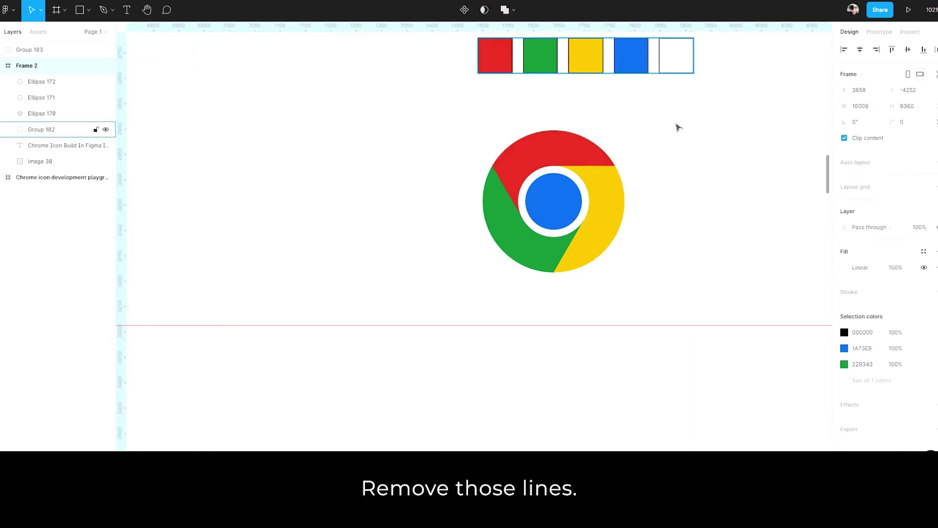
{"action": "left_click_drag", "start_coordinate": [672, 325], "coordinate": [702, 11]}
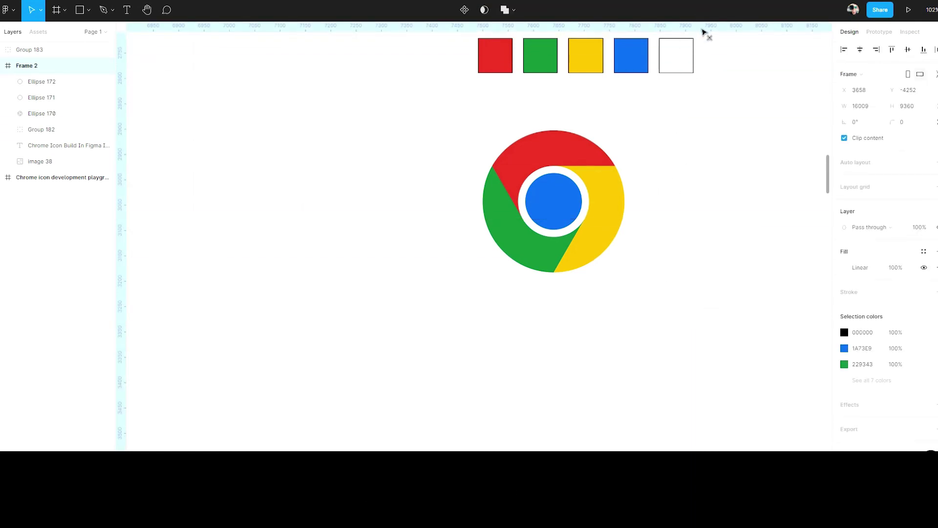
{"action": "scroll", "coordinate": [614, 160], "scroll_direction": "up", "scroll_amount": 1}
{"action": "scroll", "coordinate": [606, 195], "scroll_direction": "up", "scroll_amount": 2}
{"action": "scroll", "coordinate": [606, 277], "scroll_direction": "up", "scroll_amount": 5}
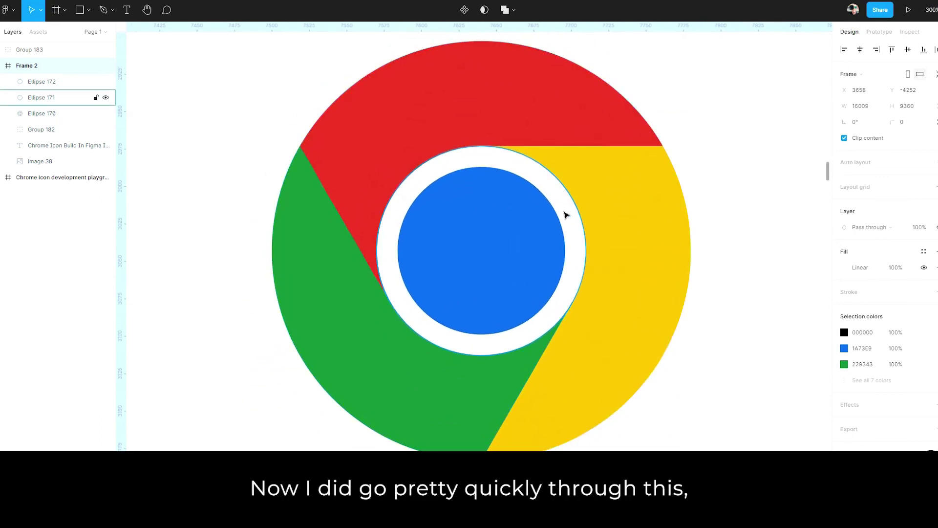
{"action": "scroll", "coordinate": [621, 217], "scroll_direction": "down", "scroll_amount": 2}
{"action": "left_click", "coordinate": [695, 213]}
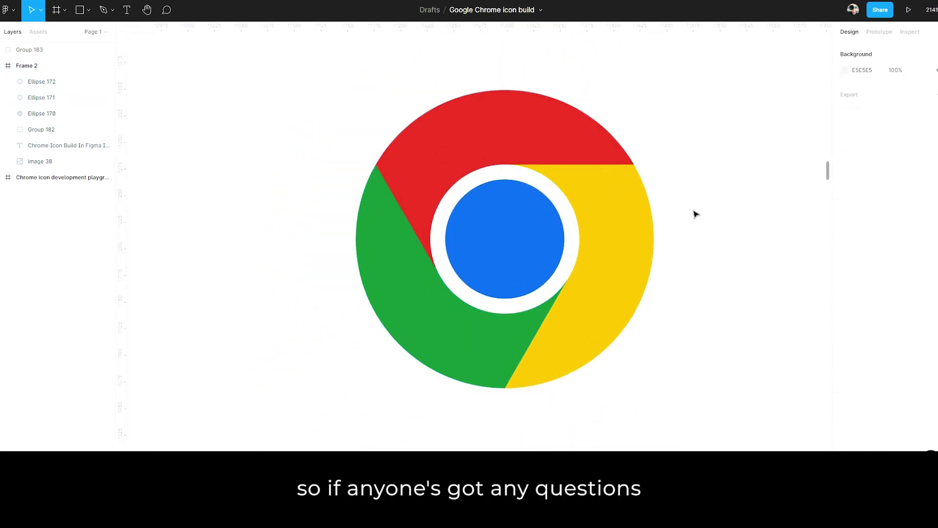